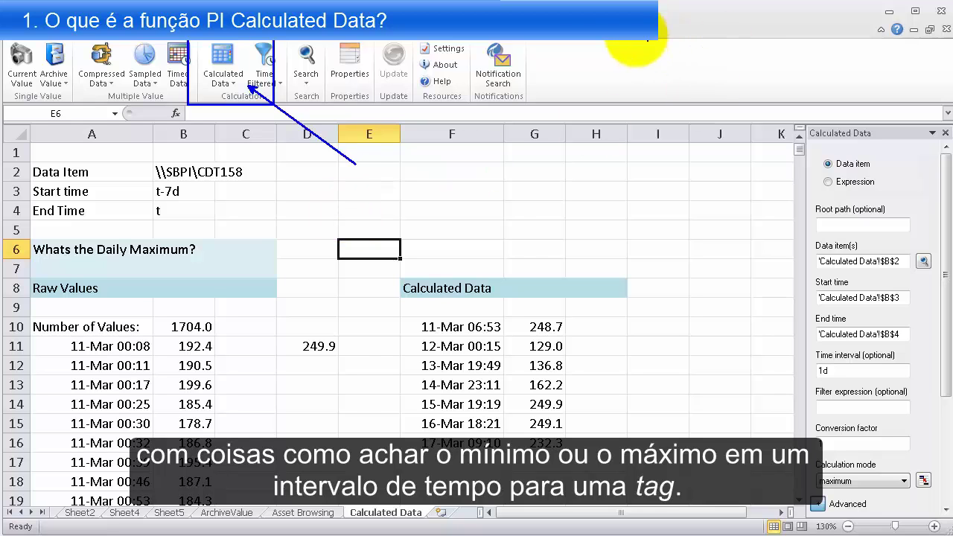
Step: Highlight the sheet's input cells and result areas by dragging over them
left_click_drag(135, 155, 377, 209)
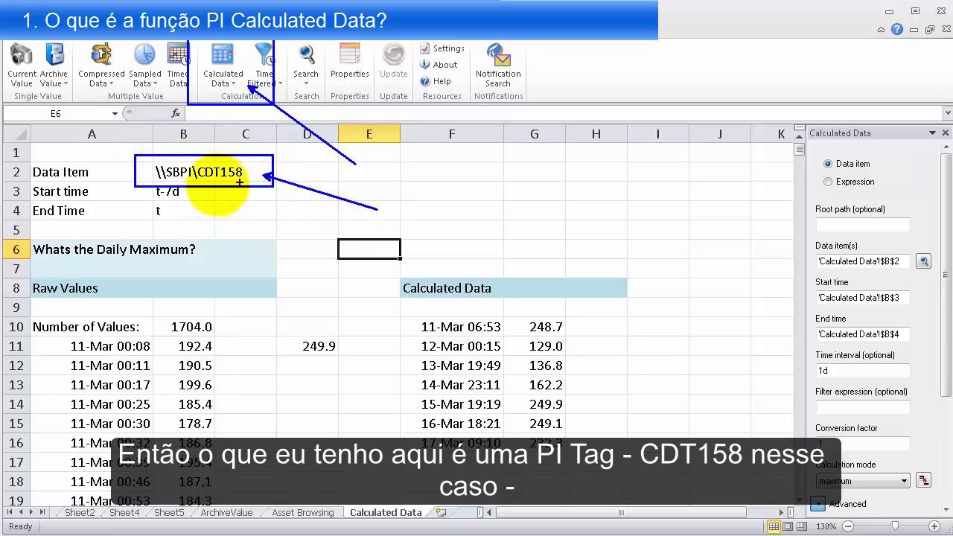
mouse_move(383, 270)
left_mouse_down()
mouse_move(638, 485)
mouse_move(654, 481)
left_mouse_up()
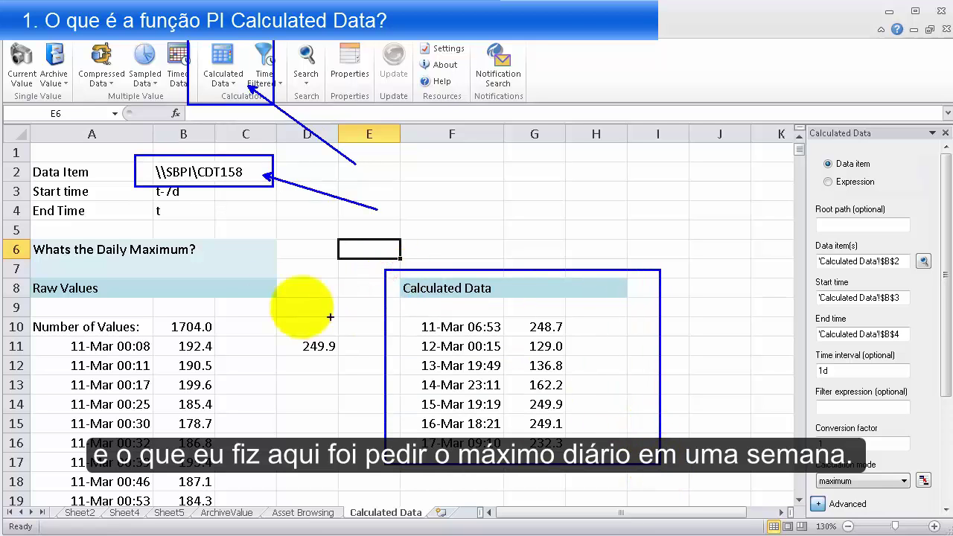
left_click_drag(56, 256, 184, 260)
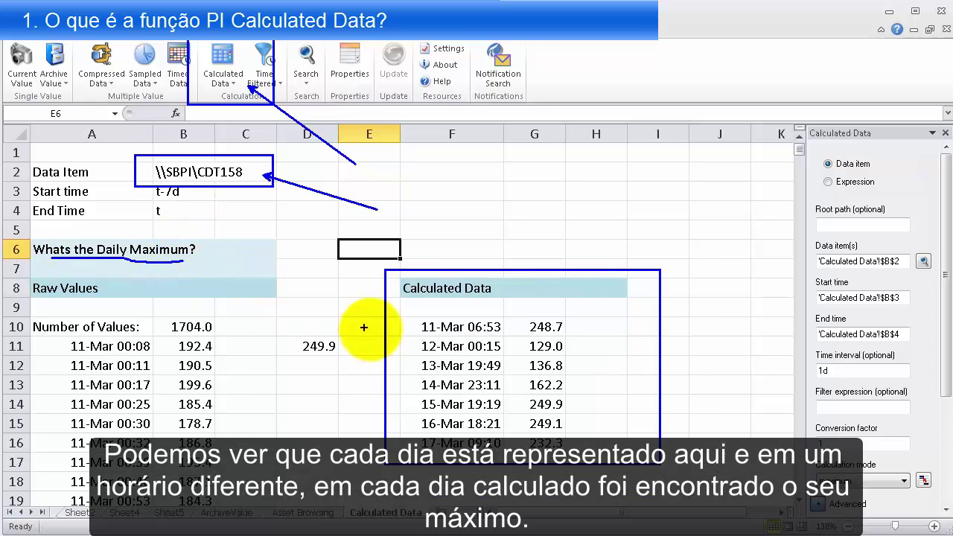
mouse_move(387, 318)
left_mouse_down()
mouse_move(415, 326)
mouse_move(414, 386)
left_mouse_up()
left_click_drag(457, 313, 501, 478)
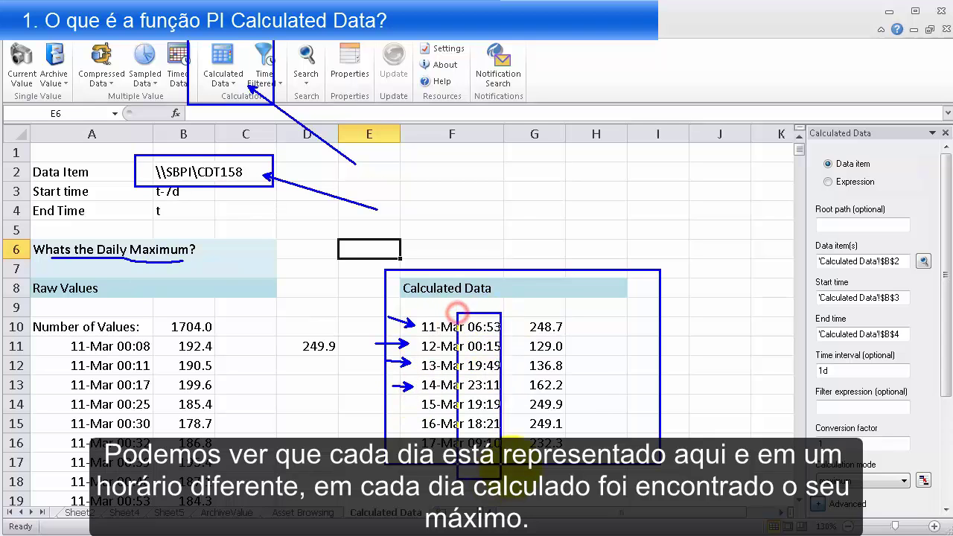
left_click_drag(664, 319, 575, 359)
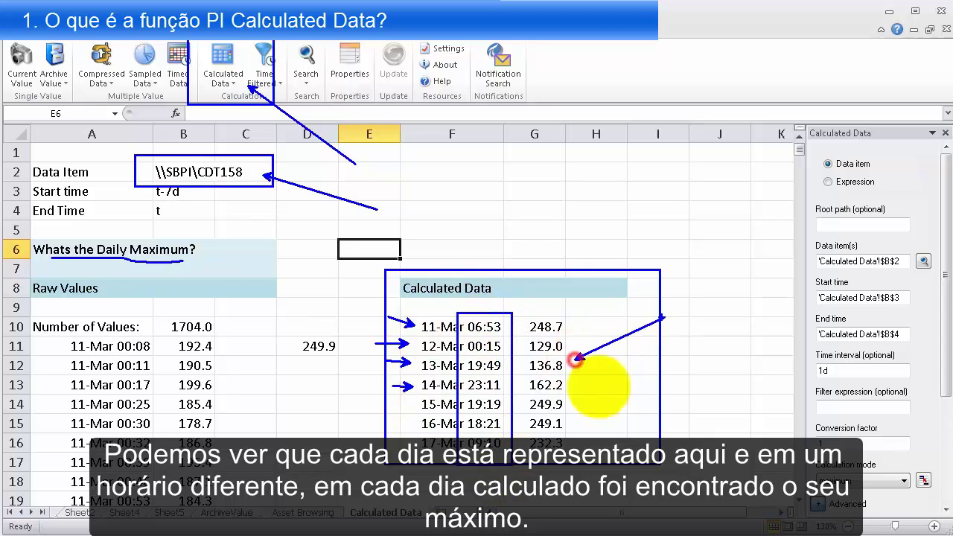
key("Escape")
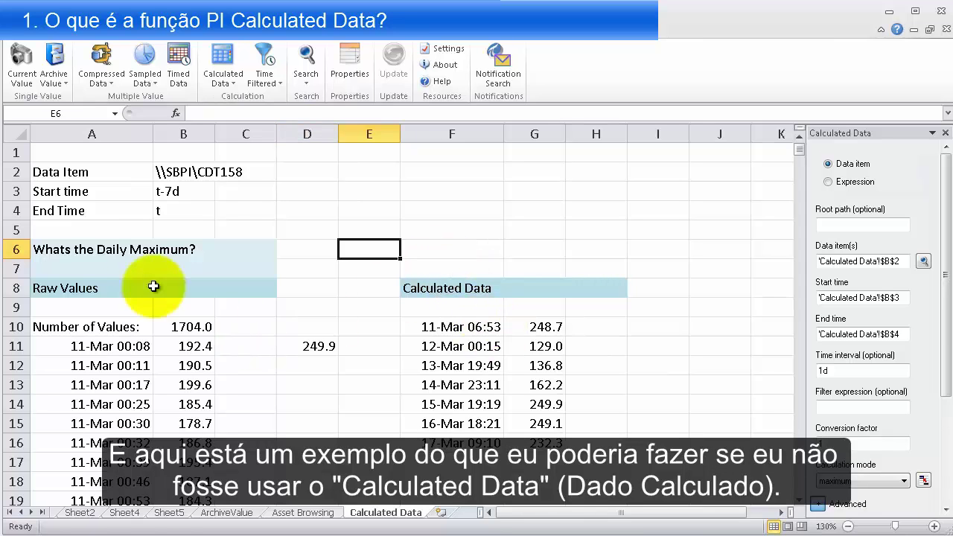
Step: Select A11 to show the PICompDat formula behind the raw values
left_click(77, 283)
left_click_drag(408, 248, 670, 462)
left_click(344, 247)
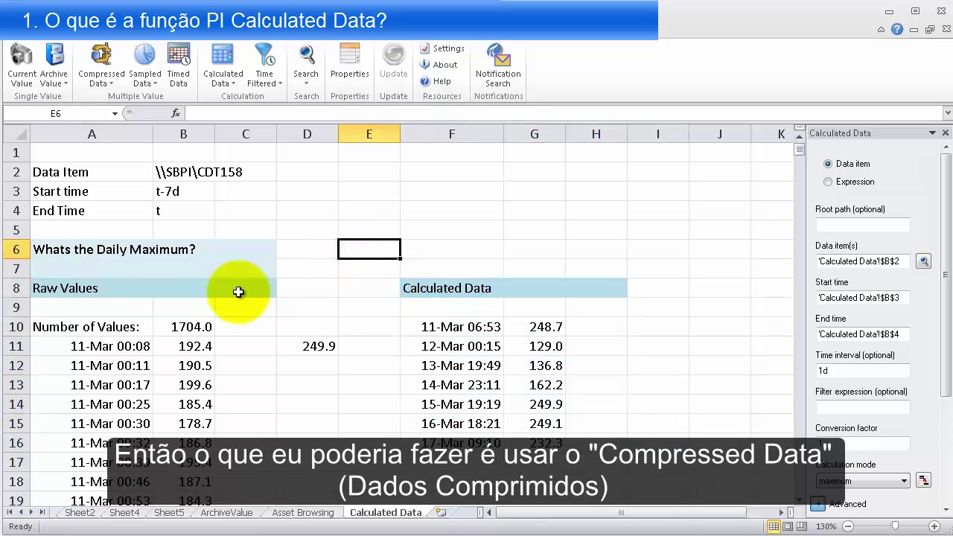
left_click(123, 344)
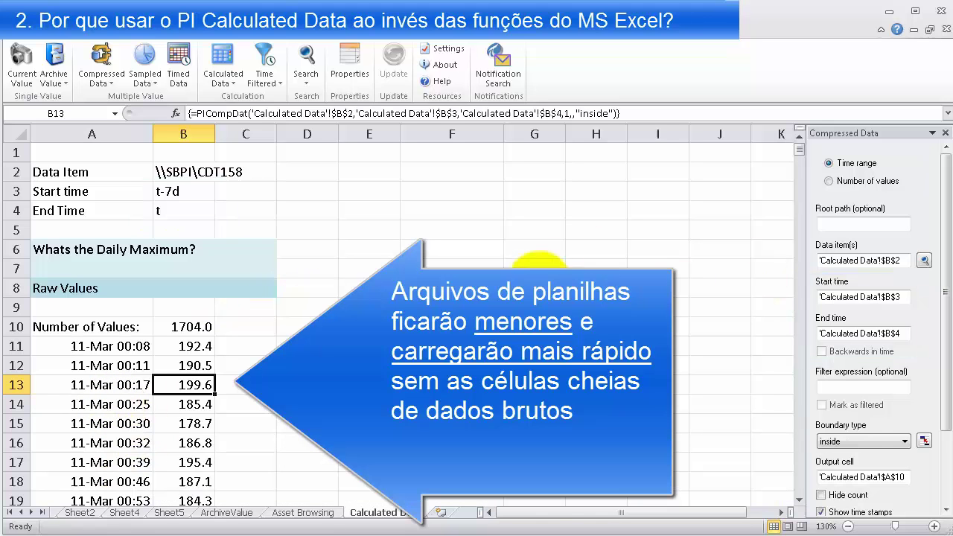
left_click(225, 349)
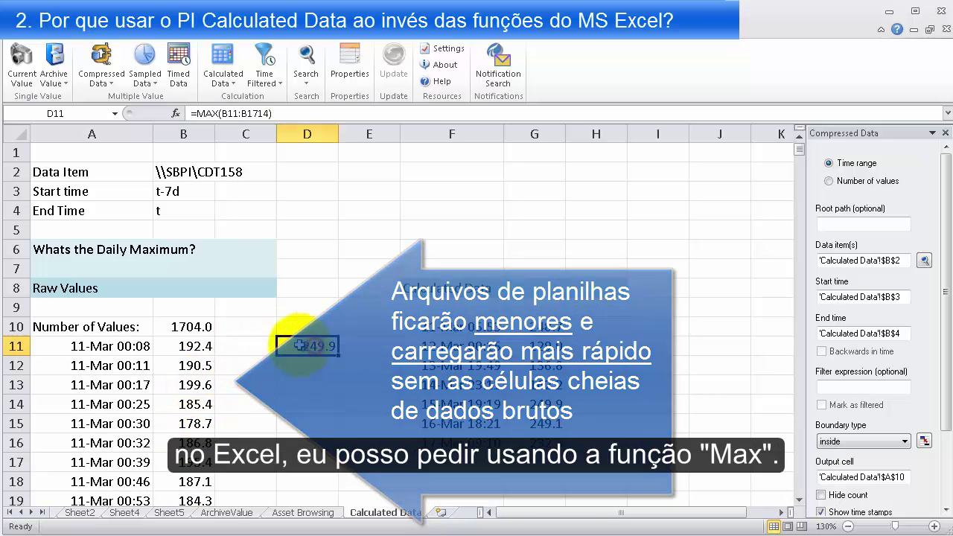
Step: Confirm =MAX(B11:B1714) in D11 so it shows 249.9
double_click(291, 346)
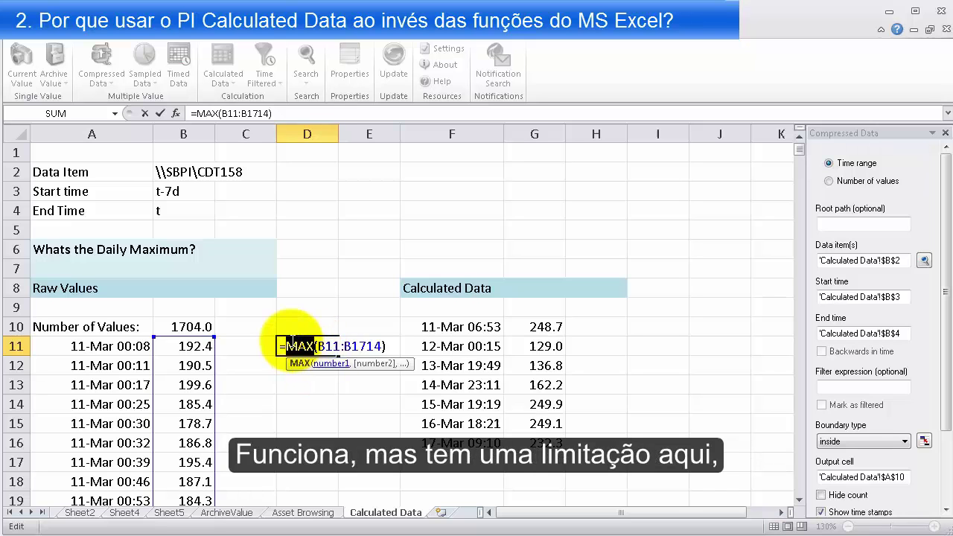
key("Return")
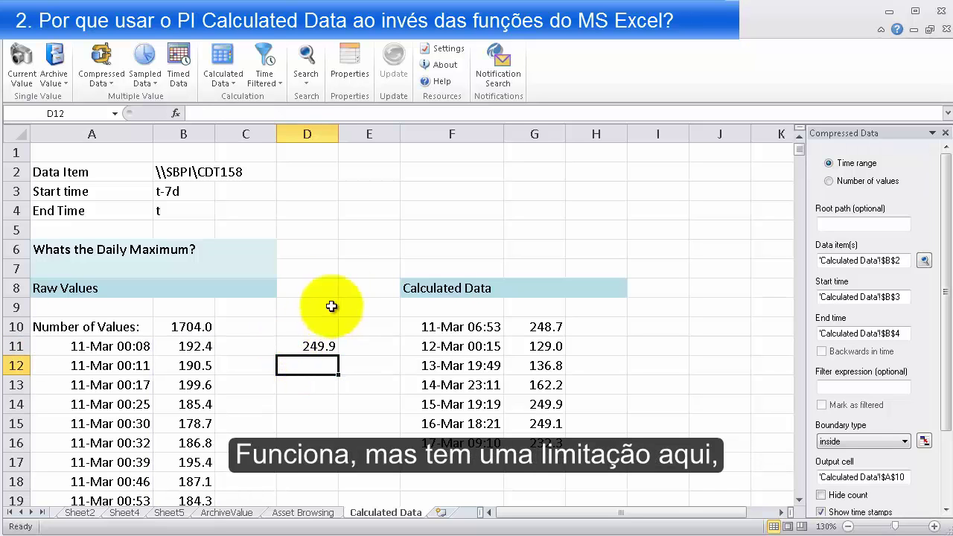
left_click_drag(274, 325, 360, 369)
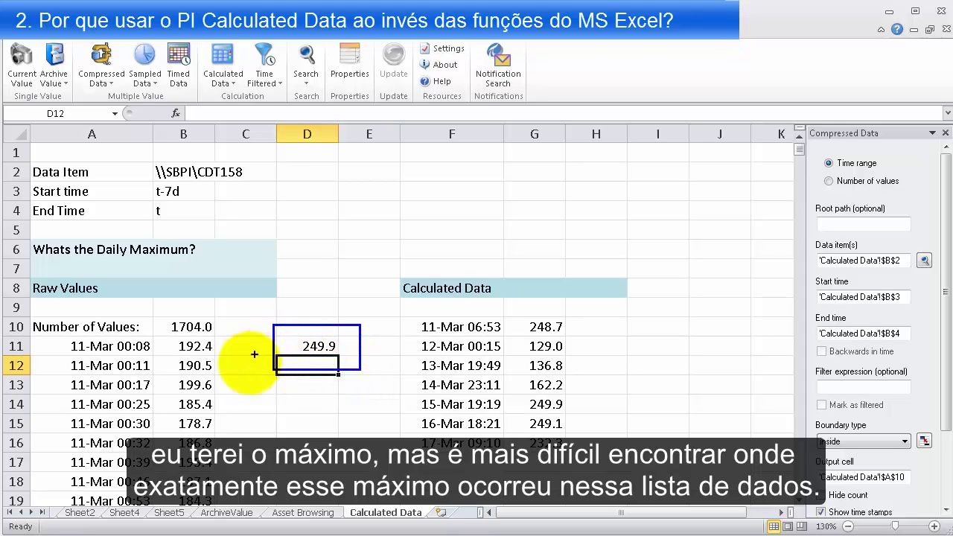
mouse_move(273, 337)
left_mouse_down()
mouse_move(219, 440)
mouse_move(210, 421)
left_mouse_up()
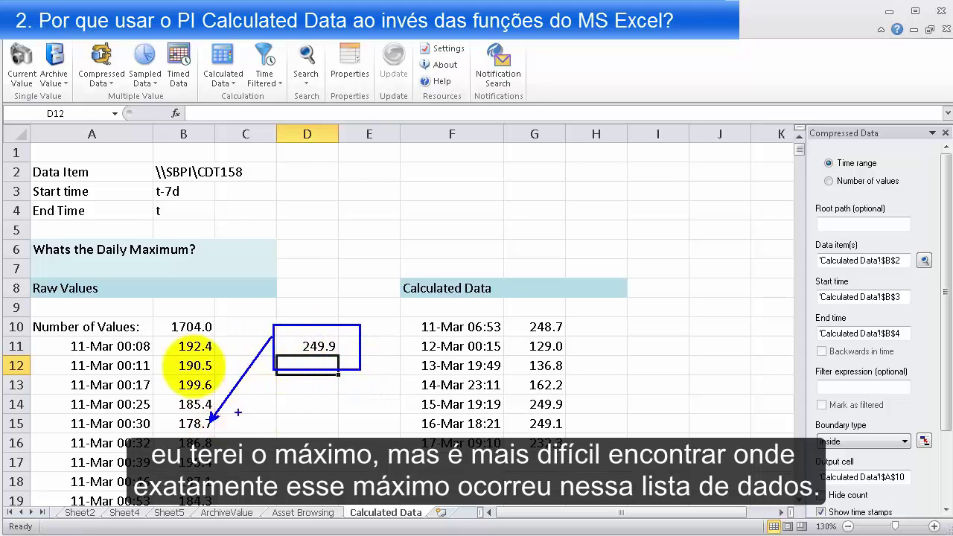
left_click_drag(162, 332, 216, 504)
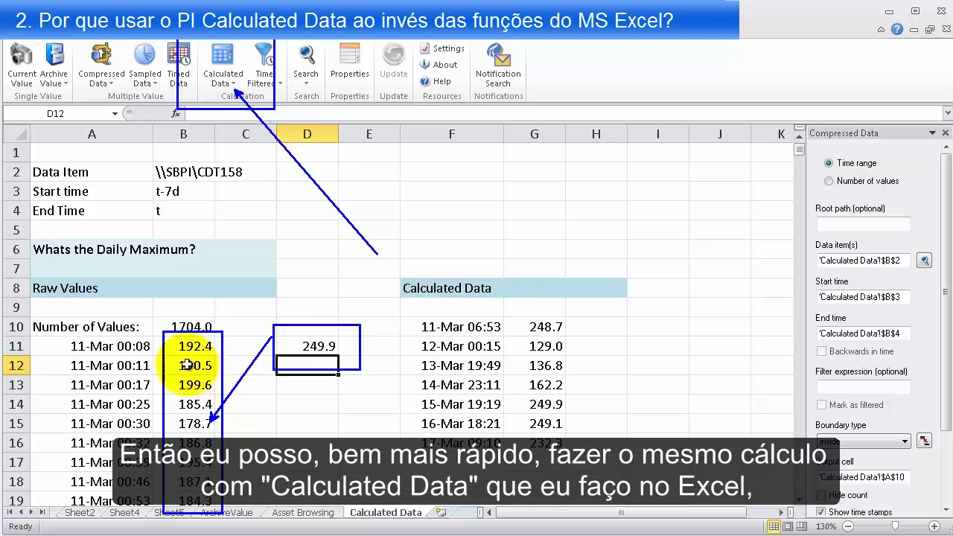
Step: Change the calculated maximum's time interval from 1d to 7d
left_click(477, 364)
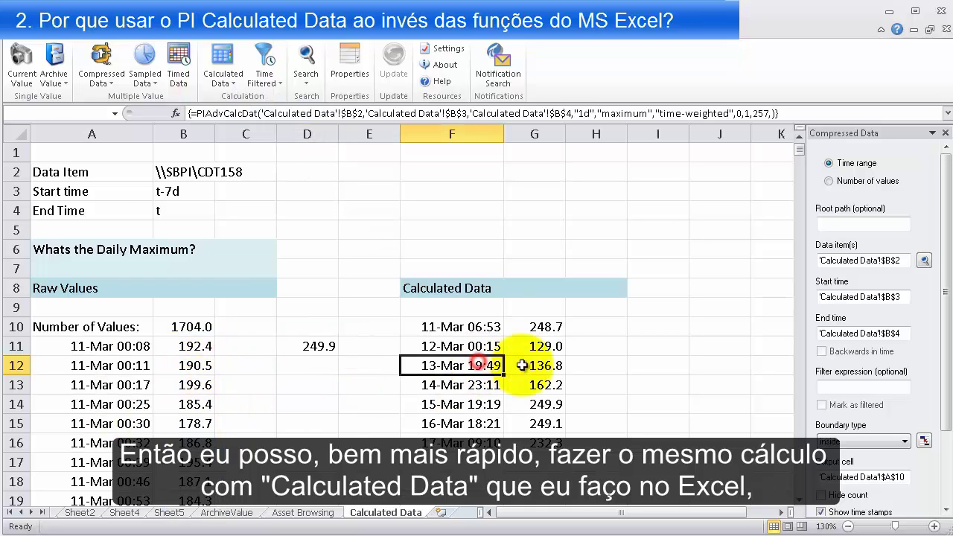
left_click(530, 347)
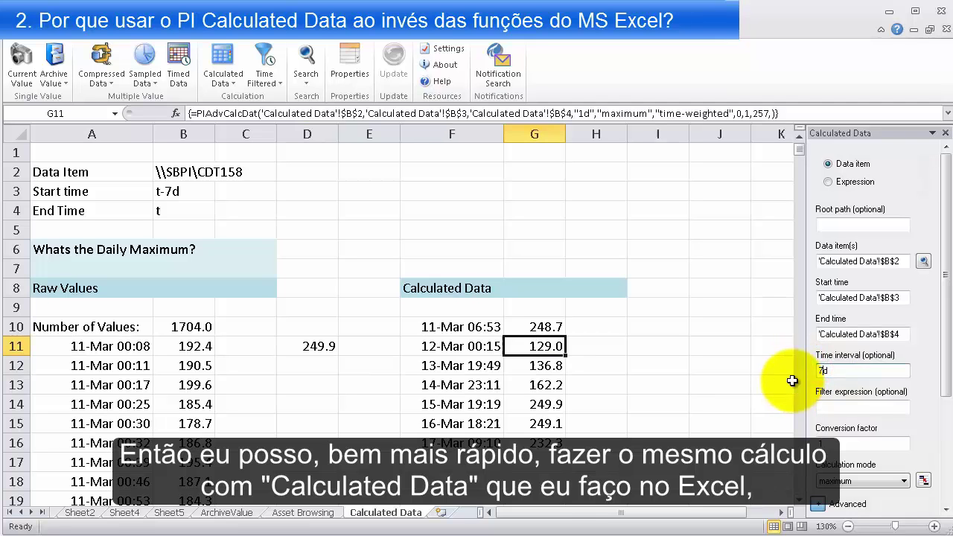
type("7")
key("Return")
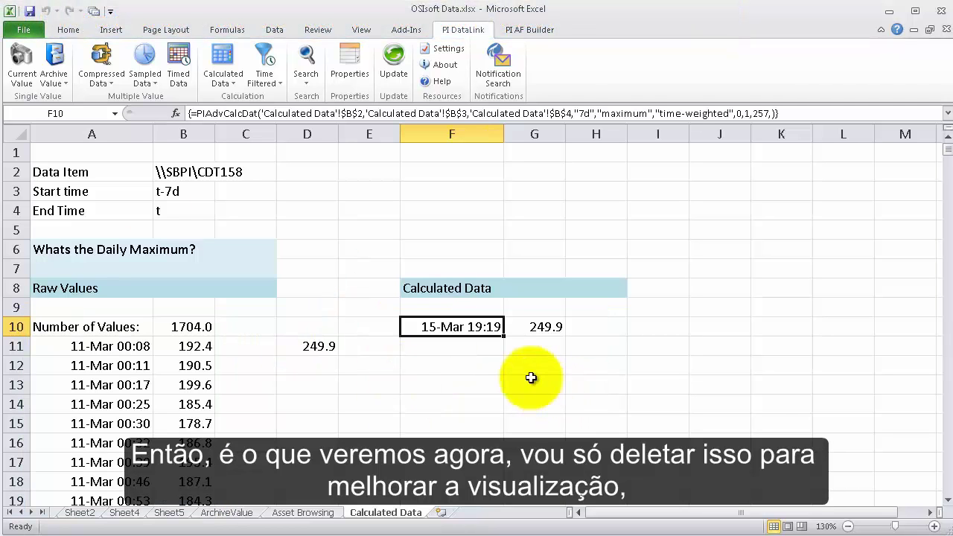
Step: Clear all raw and calculated values from row 9 downward
left_click(16, 307)
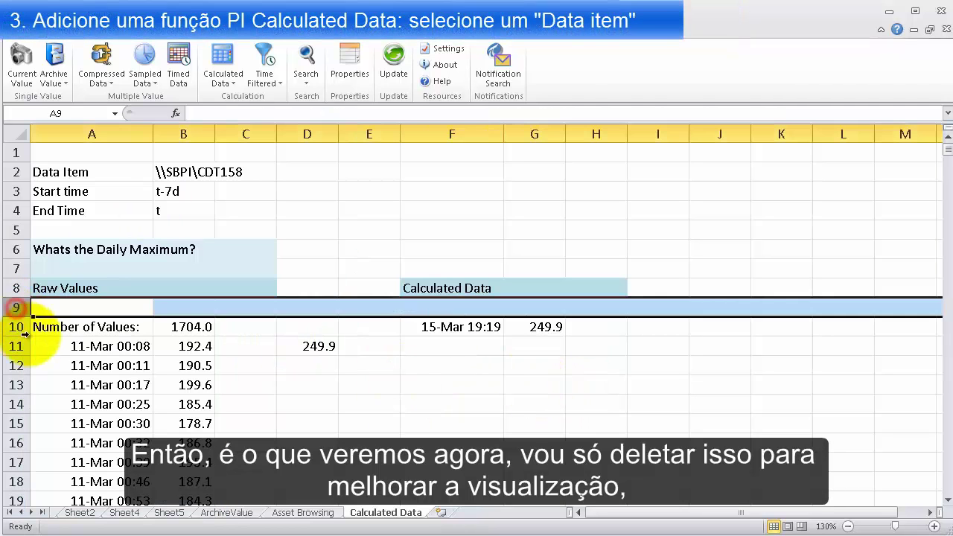
key("ctrl+shift+Down")
key("ctrl+shift+Down")
key("ctrl+BackSpace")
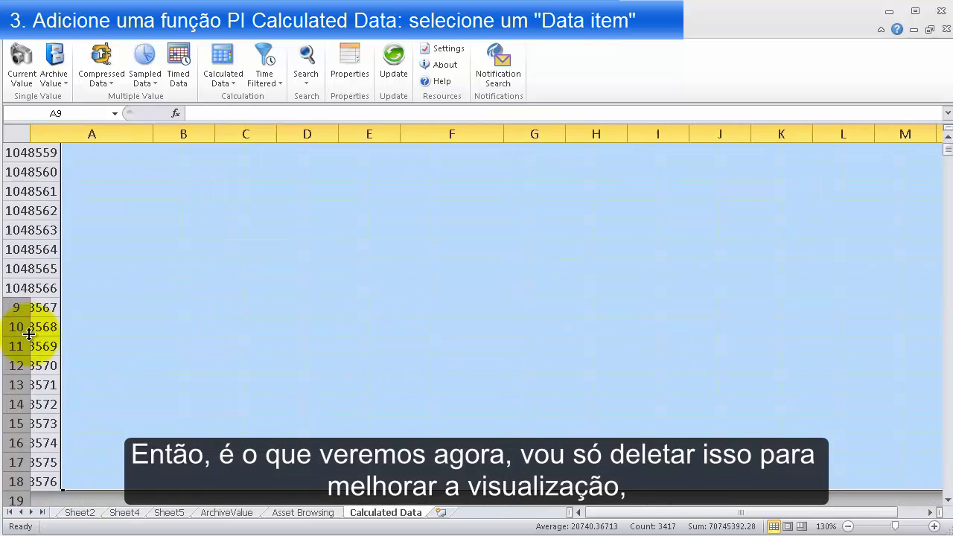
key("Delete")
left_click(177, 265)
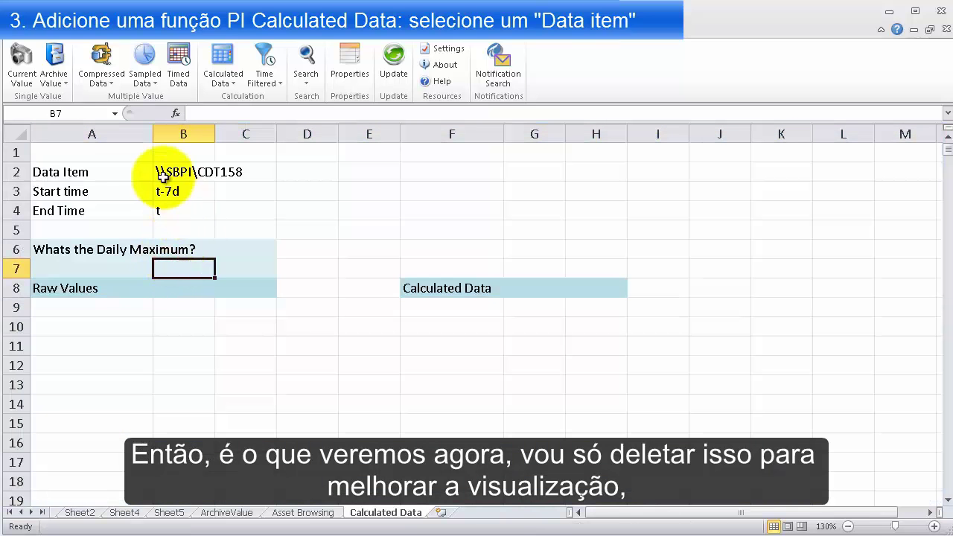
Step: Empty the data item, start time and end time entries in B2:B4
left_click(184, 172)
left_click_drag(183, 172, 182, 226)
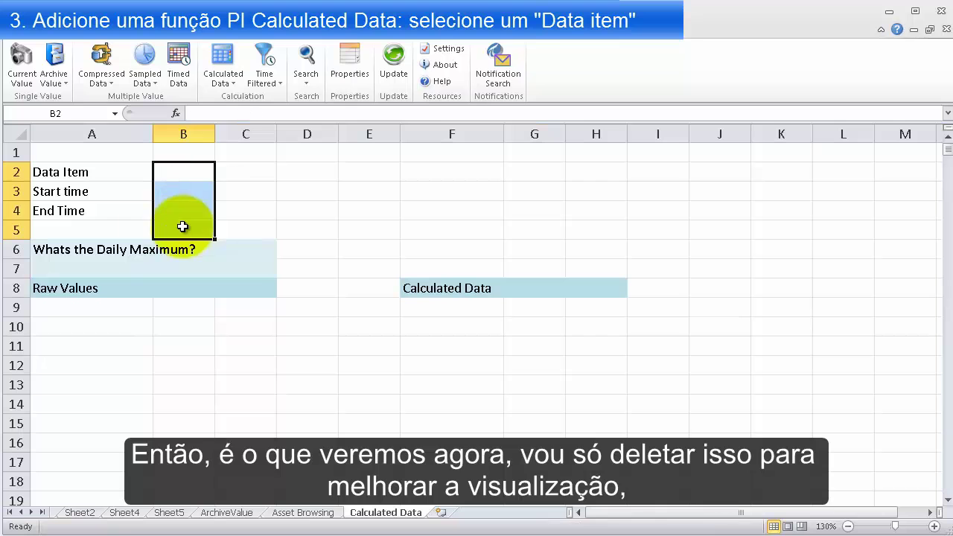
left_click(113, 213)
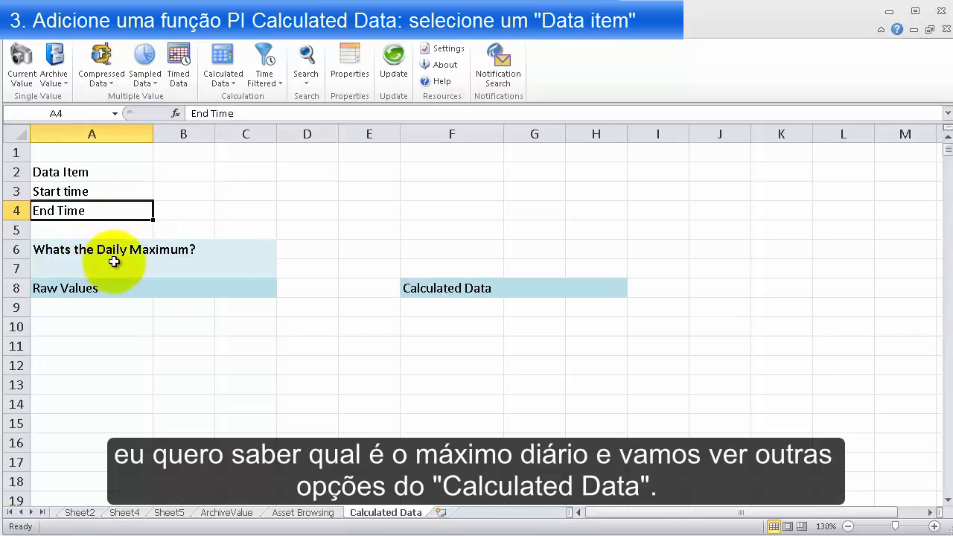
left_click(191, 232)
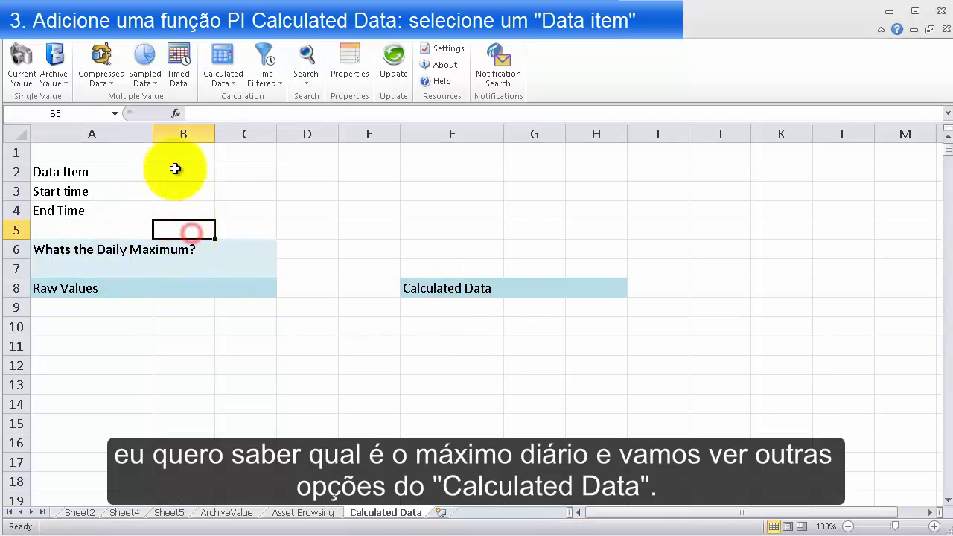
left_click(303, 53)
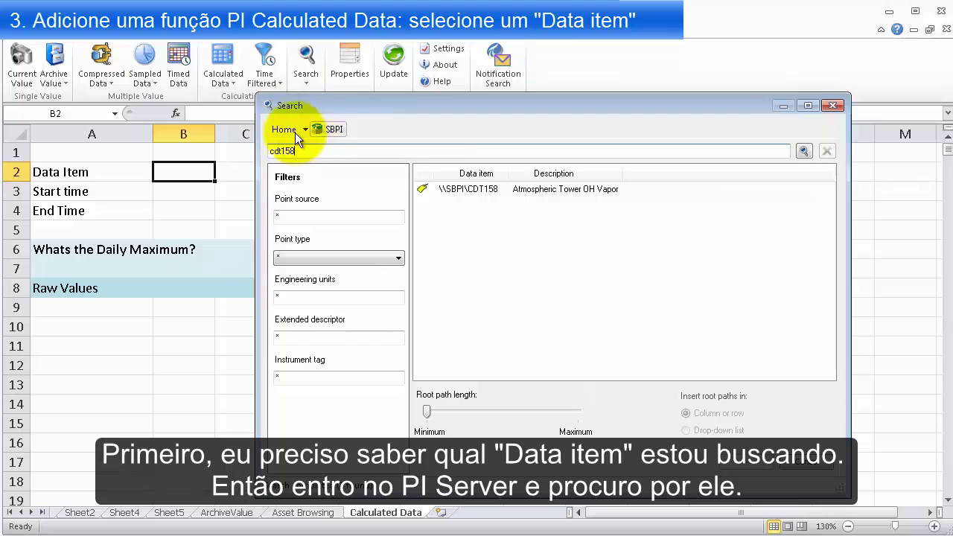
Step: Search the SBPI server for cdt158 and insert \\SBPI\CDT158 into B2
left_click(305, 130)
left_click(279, 286)
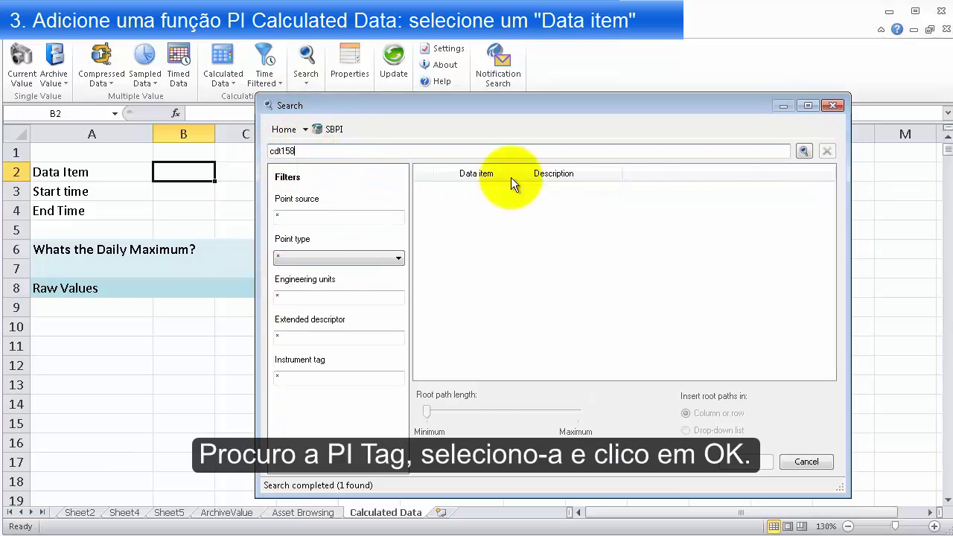
left_click(804, 150)
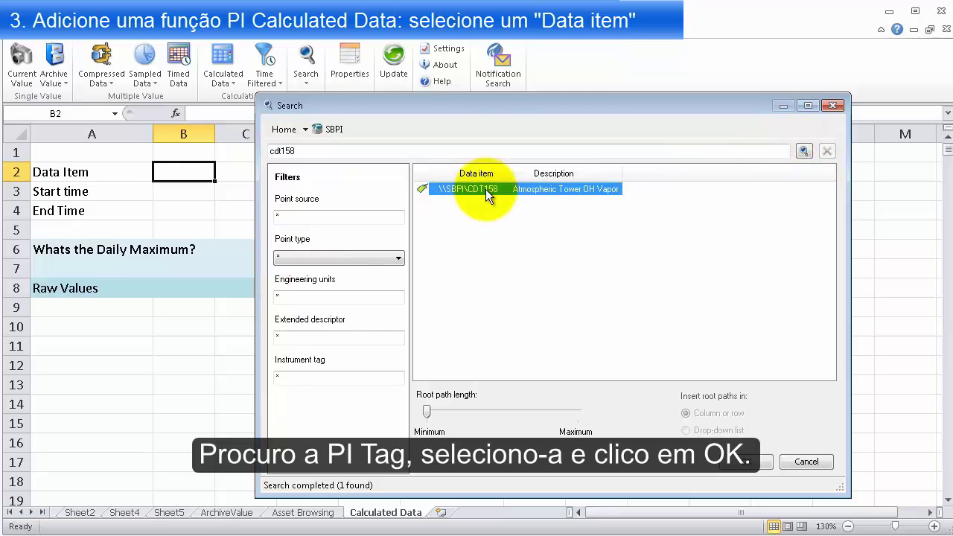
left_click(745, 461)
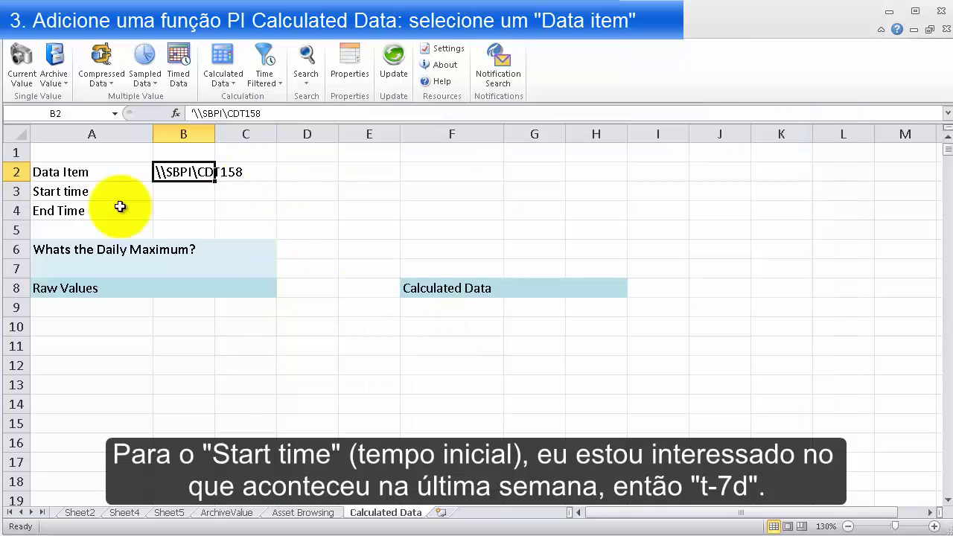
Step: Enter start time t-7d in B3 and end time t in B4, then select F9
left_click(188, 192)
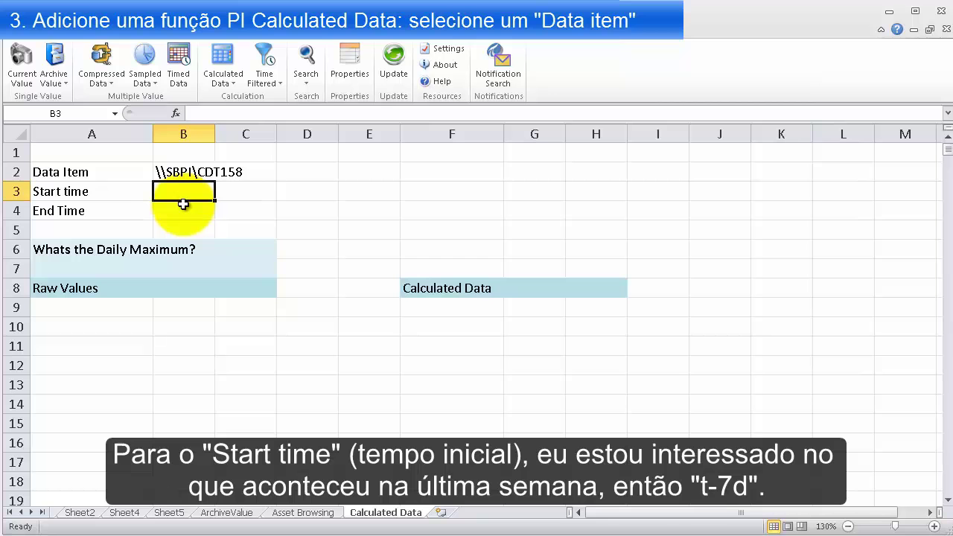
type("t-")
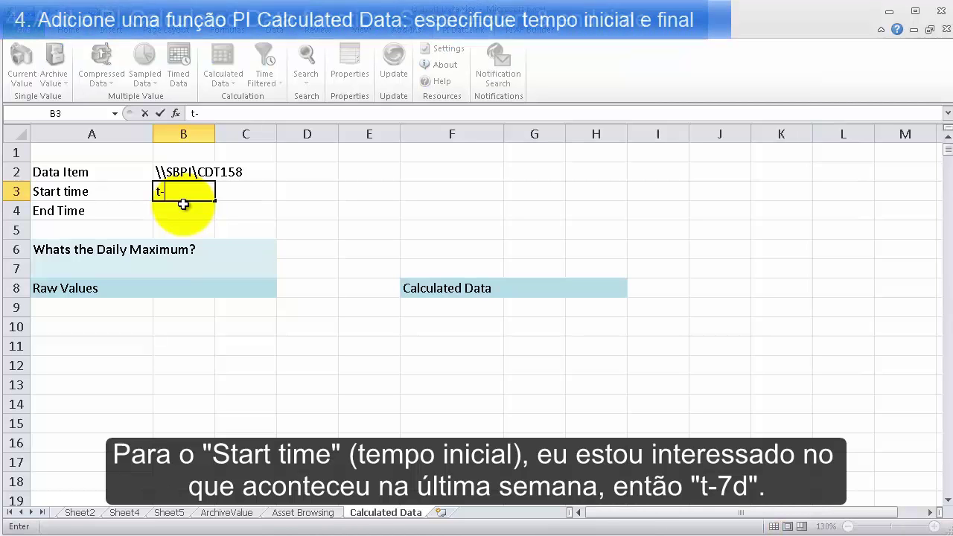
type("7d")
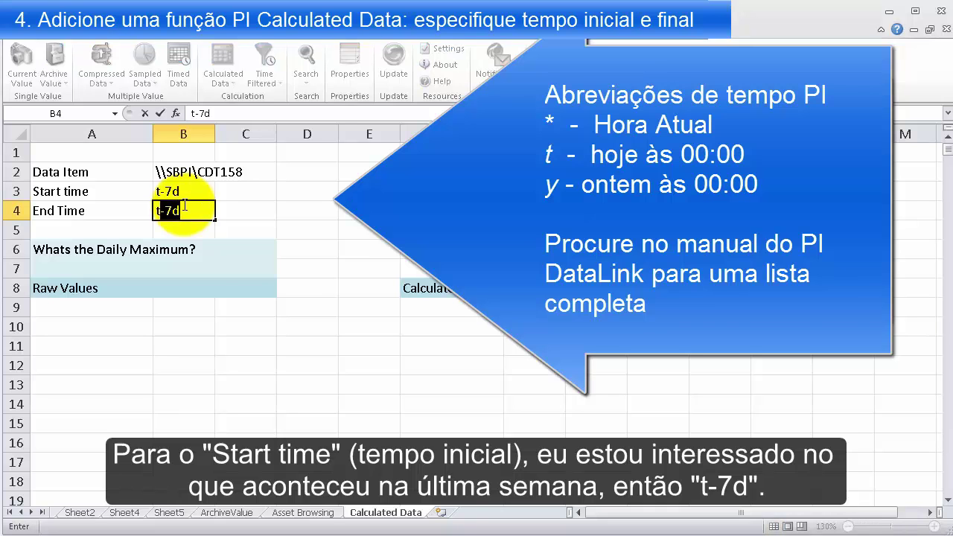
left_click(184, 207)
type("t")
key("Delete")
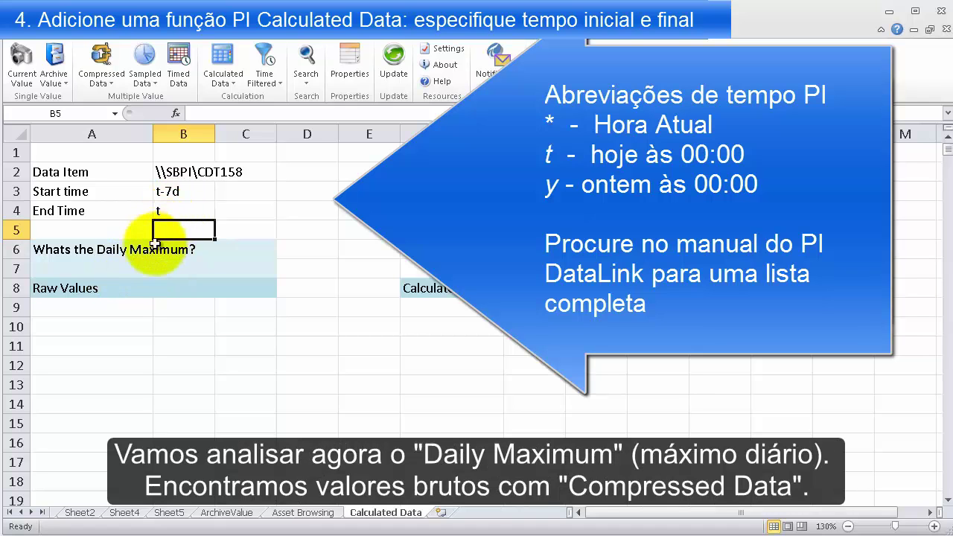
left_click(123, 269)
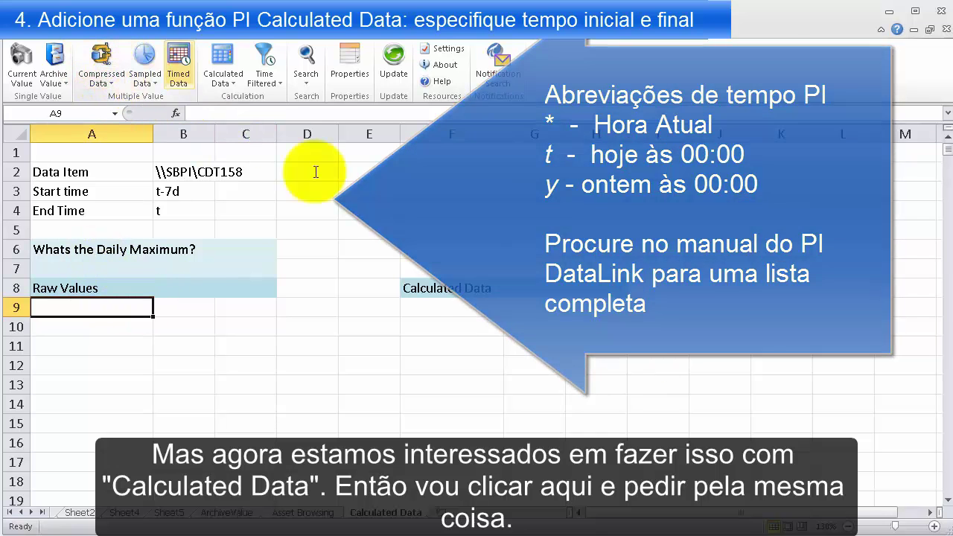
left_click(441, 310)
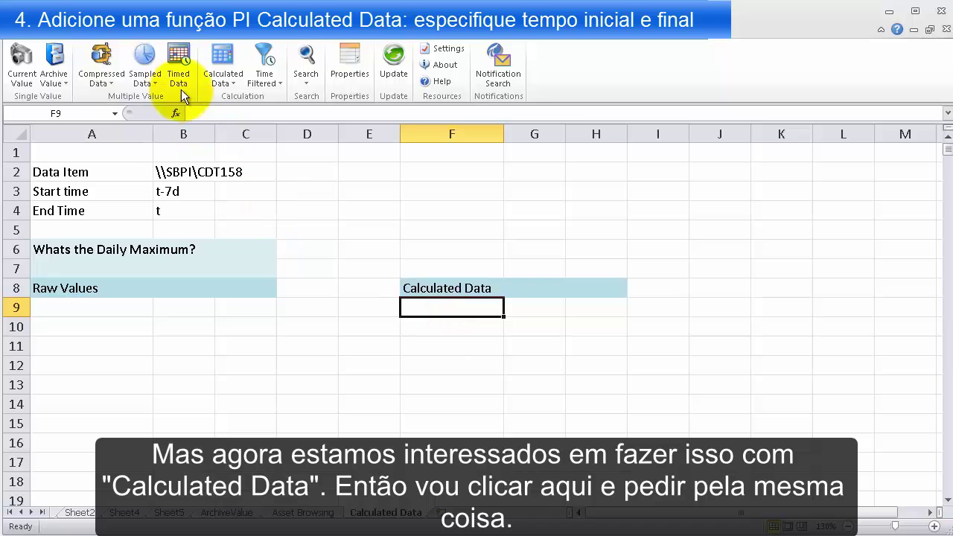
Step: Create a Calculated Data function using B2, B3 and B4 as data item, start and end time
left_click(220, 58)
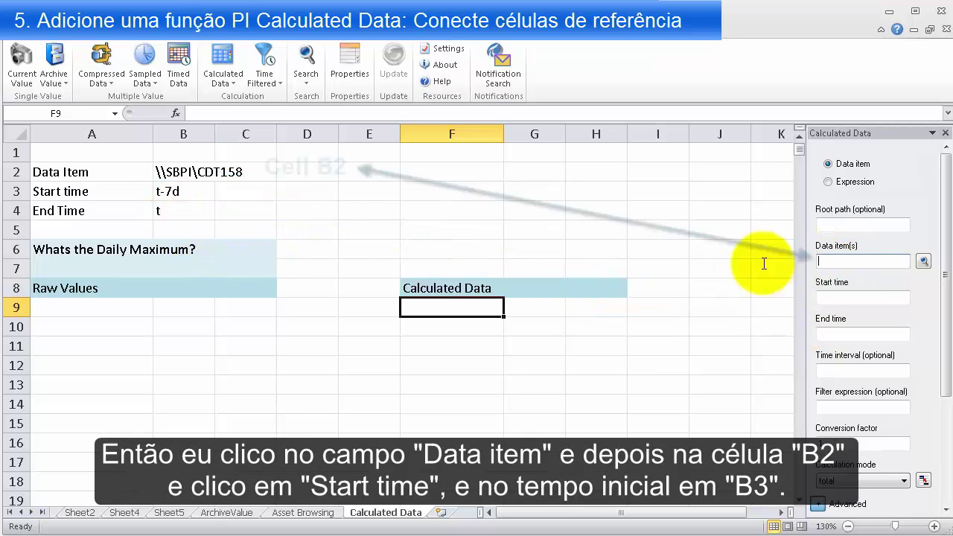
left_click(187, 171)
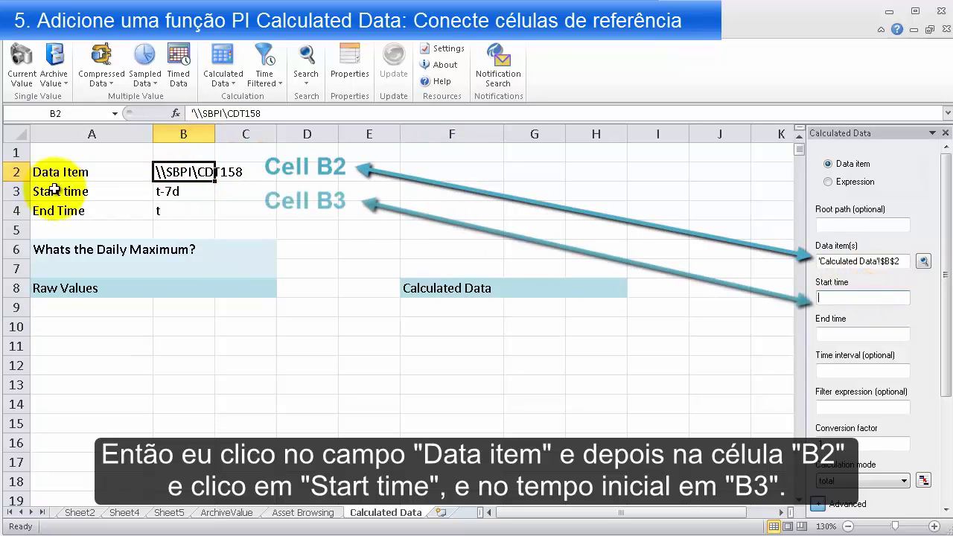
left_click(177, 192)
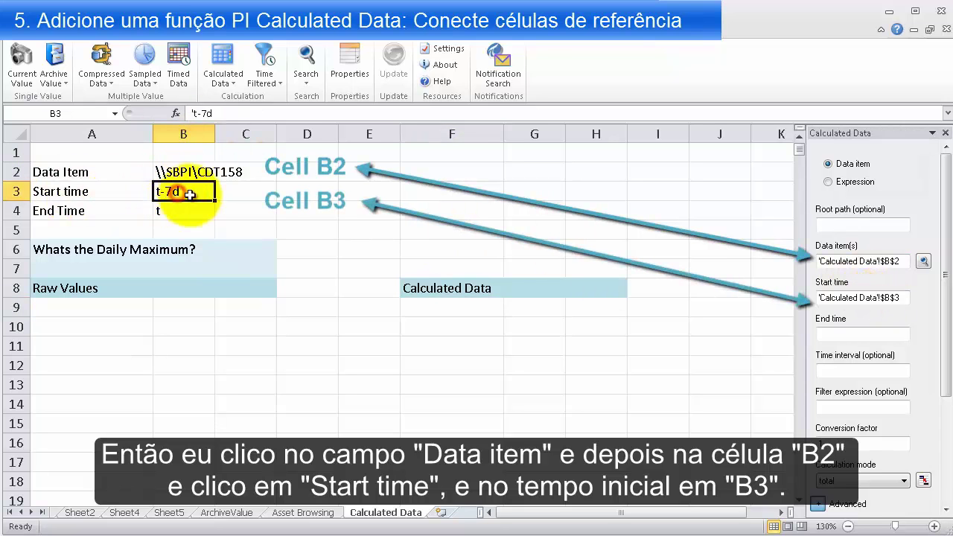
left_click(847, 334)
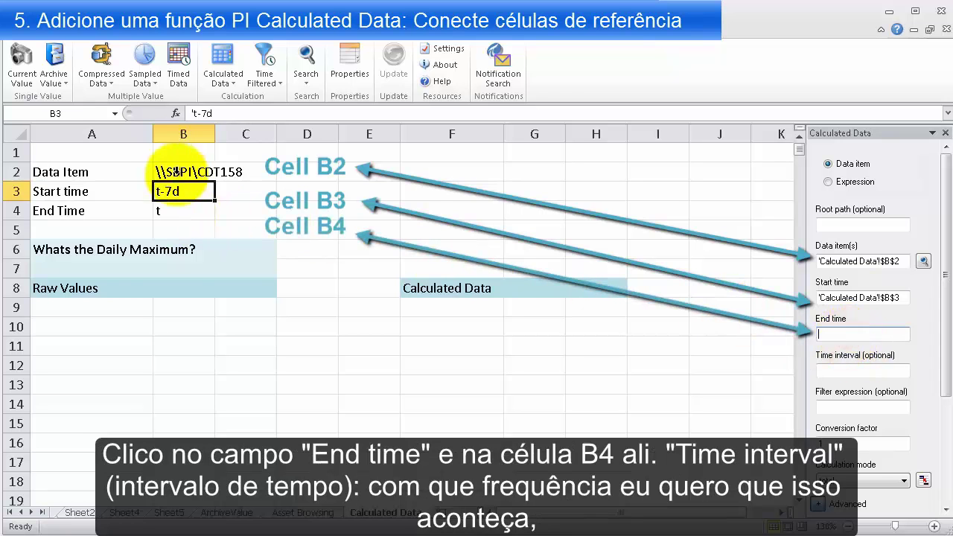
left_click(192, 211)
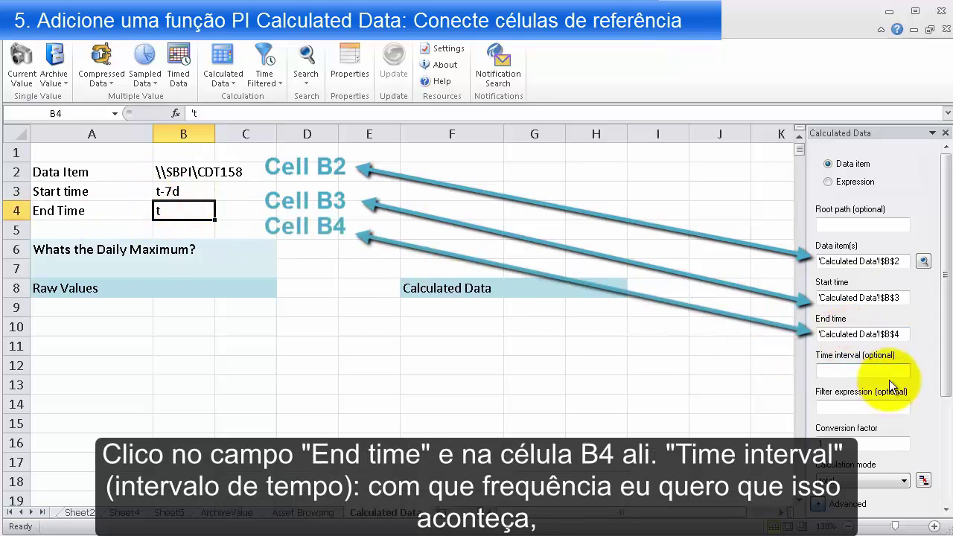
left_click(844, 370)
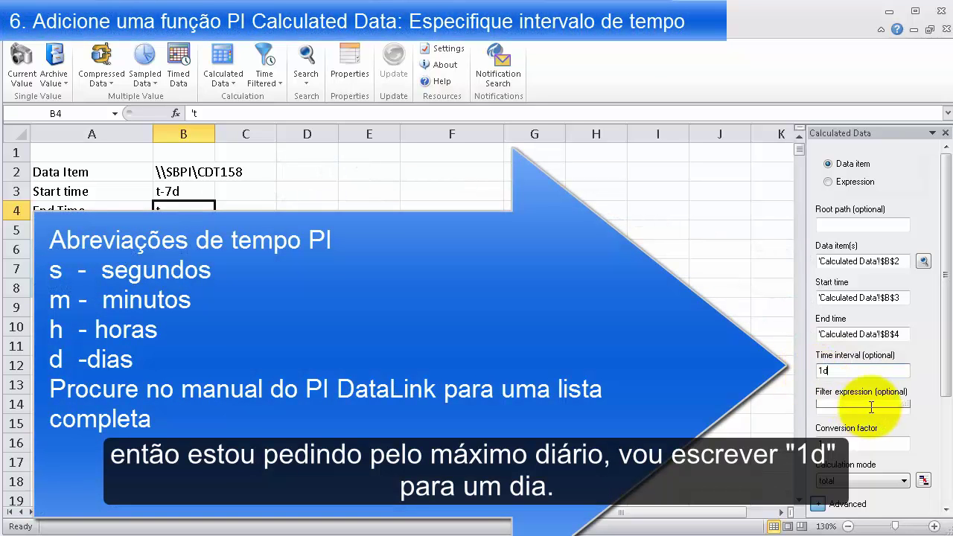
Step: Use a 1d interval with maximum mode to write daily maxima into F9:F15
type("d")
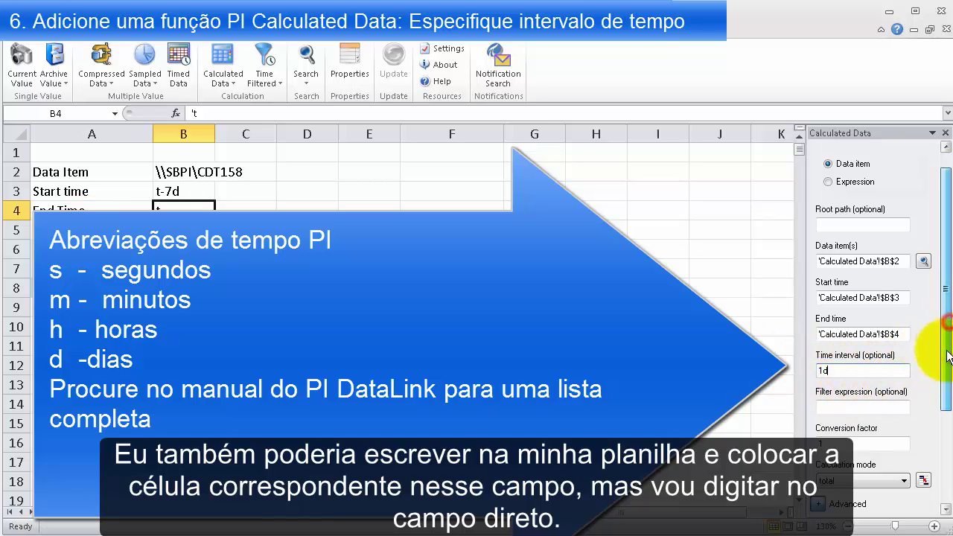
scroll(923, 462, "down", 2)
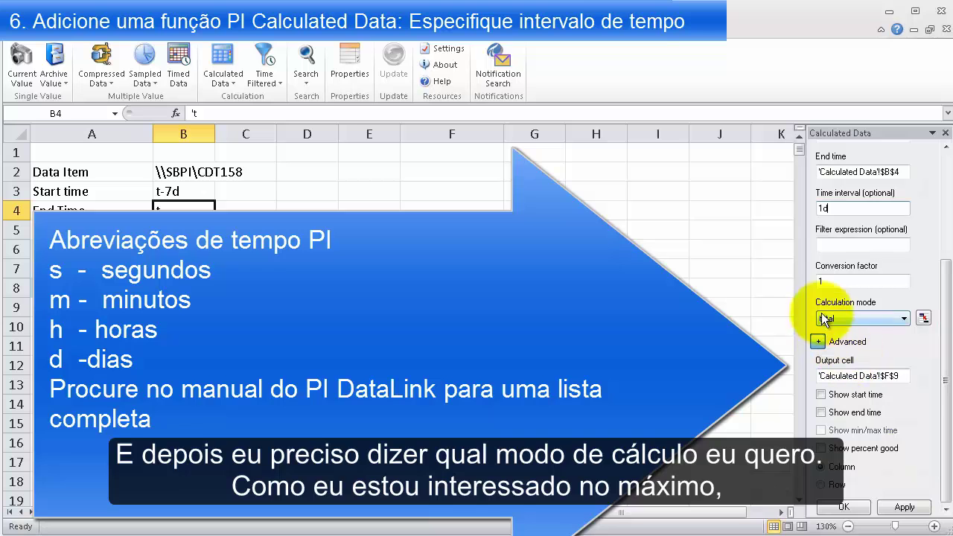
left_click(872, 316)
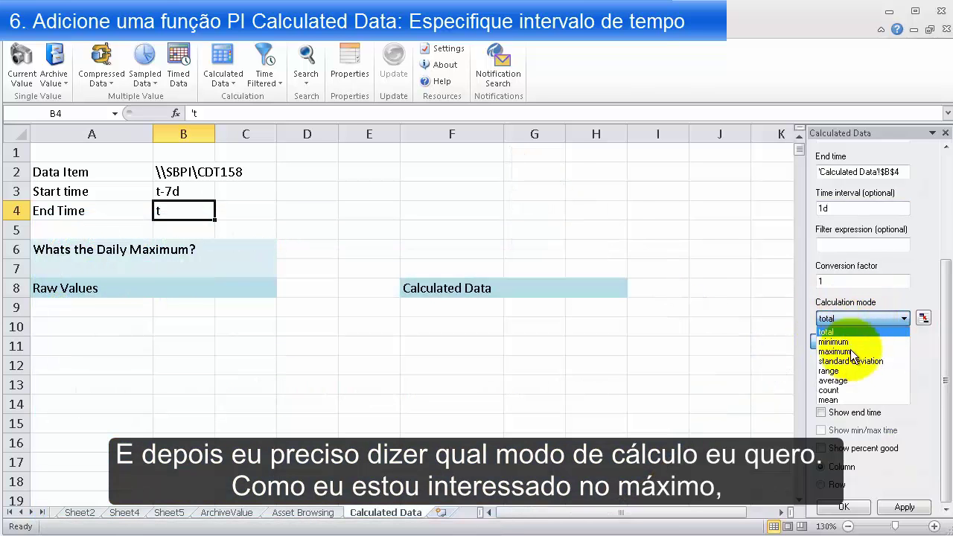
left_click(850, 353)
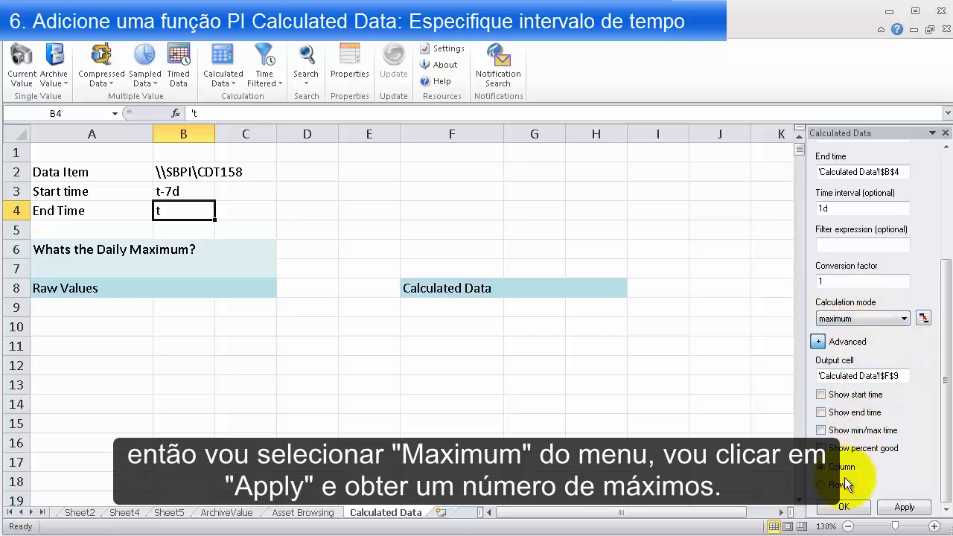
left_click(903, 507)
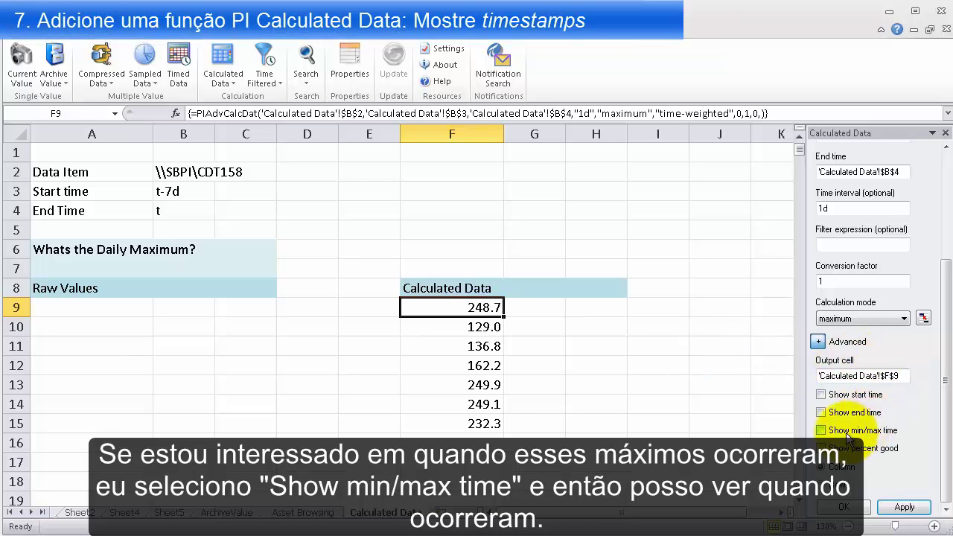
Step: Add each maximum's timestamp plus each day's start and end times to the results
left_click(886, 436)
left_click(905, 507)
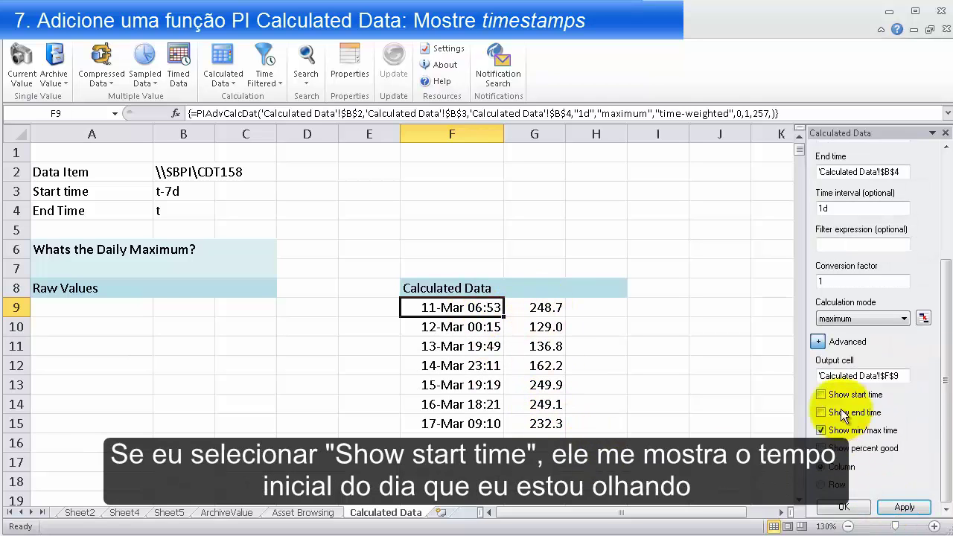
left_click(823, 396)
left_click(822, 413)
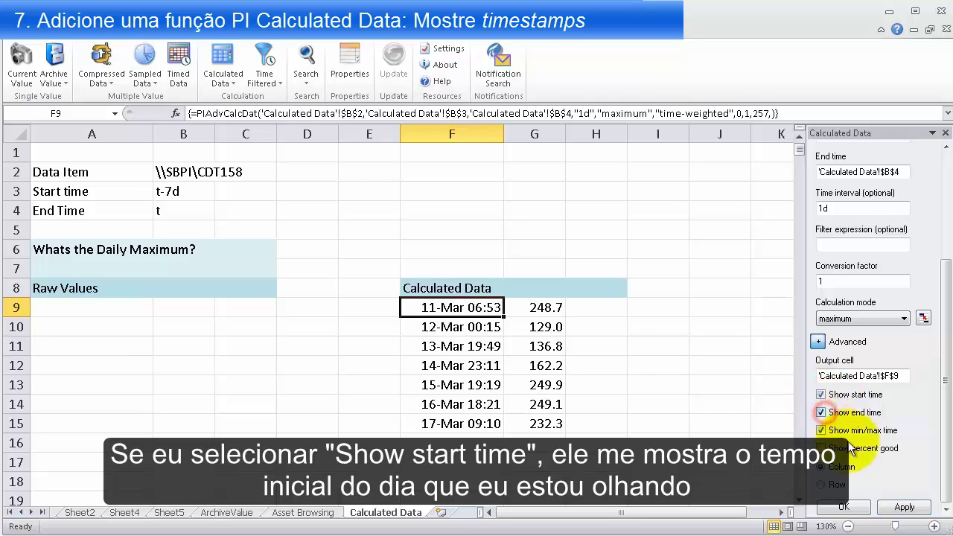
left_click(903, 507)
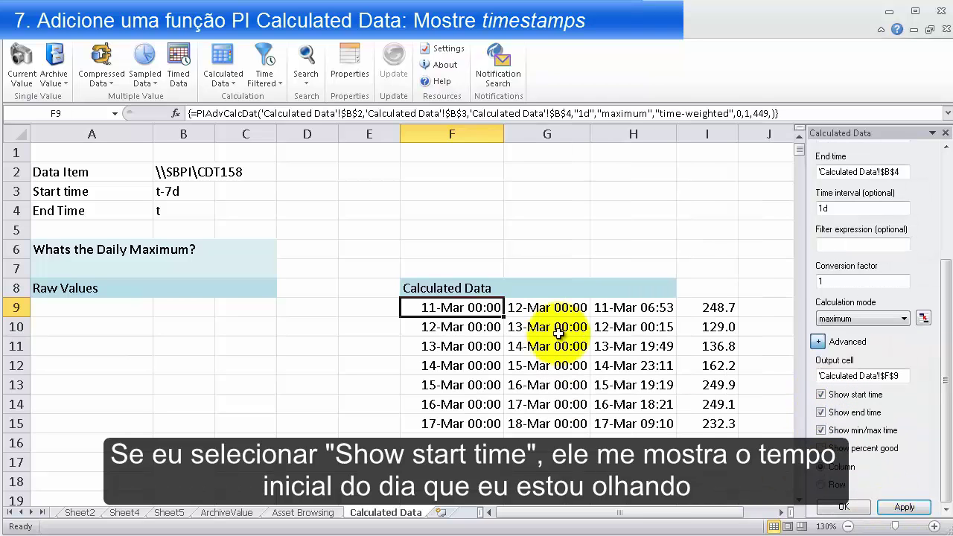
Step: Review the daily maxima and their start times now placed in A9:B15
left_click_drag(465, 435, 468, 521)
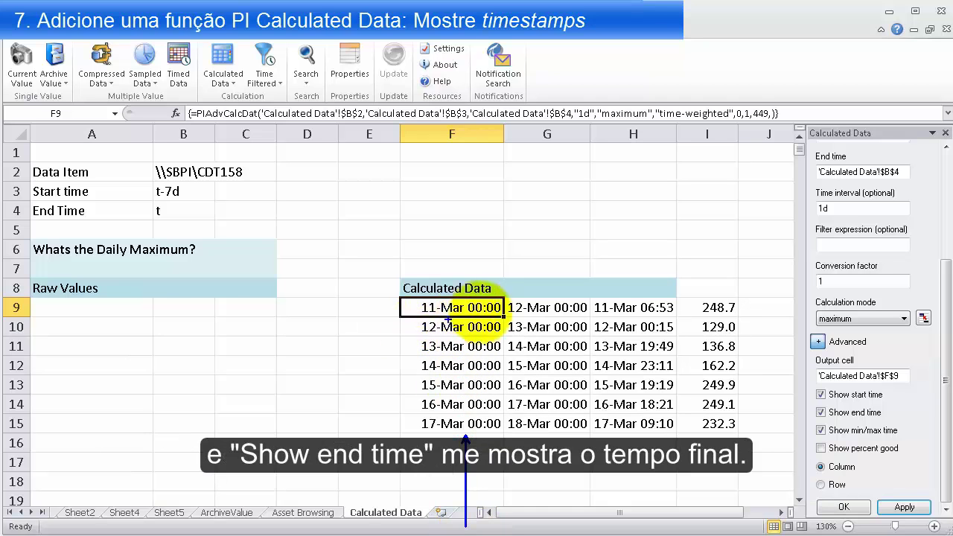
left_click_drag(548, 438, 548, 526)
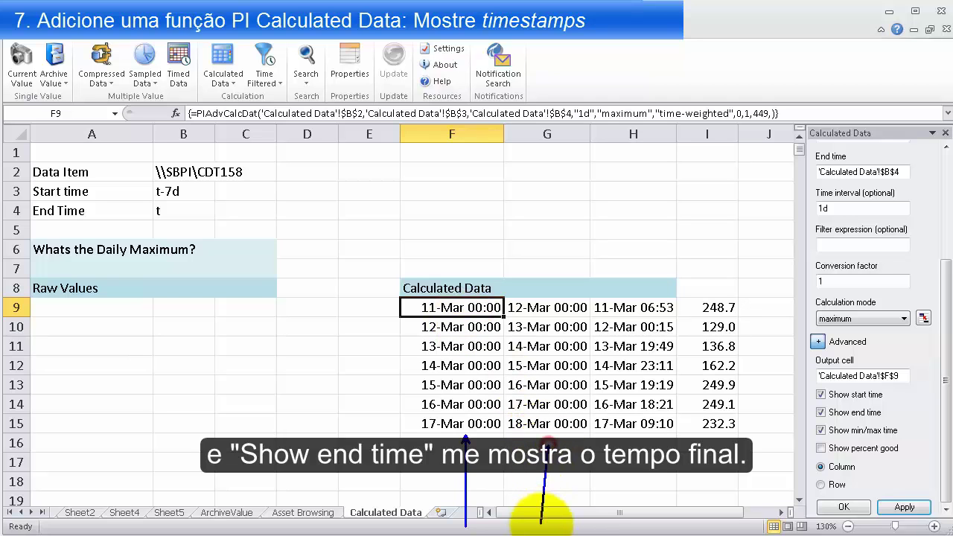
left_click_drag(392, 299, 603, 321)
left_click_drag(383, 307, 267, 331)
left_click_drag(382, 350, 255, 350)
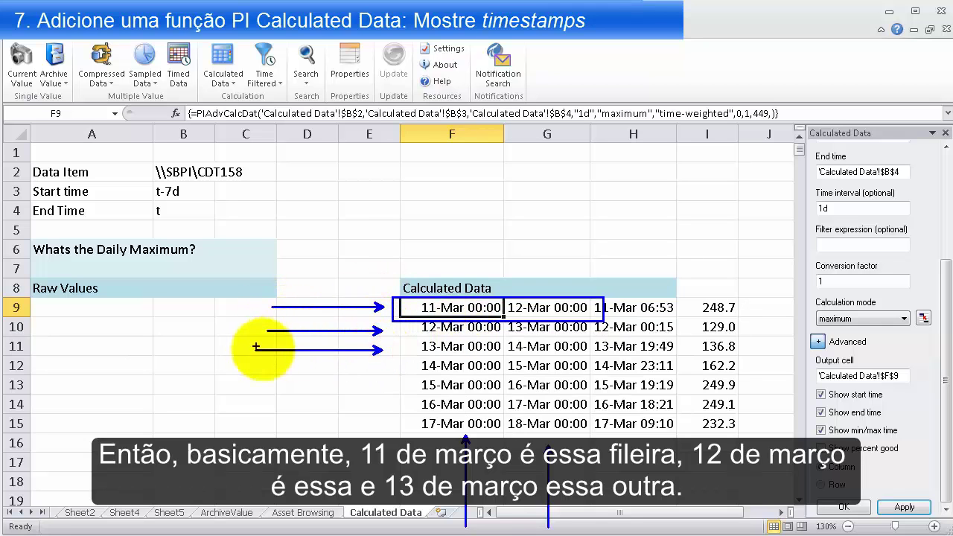
key("Escape")
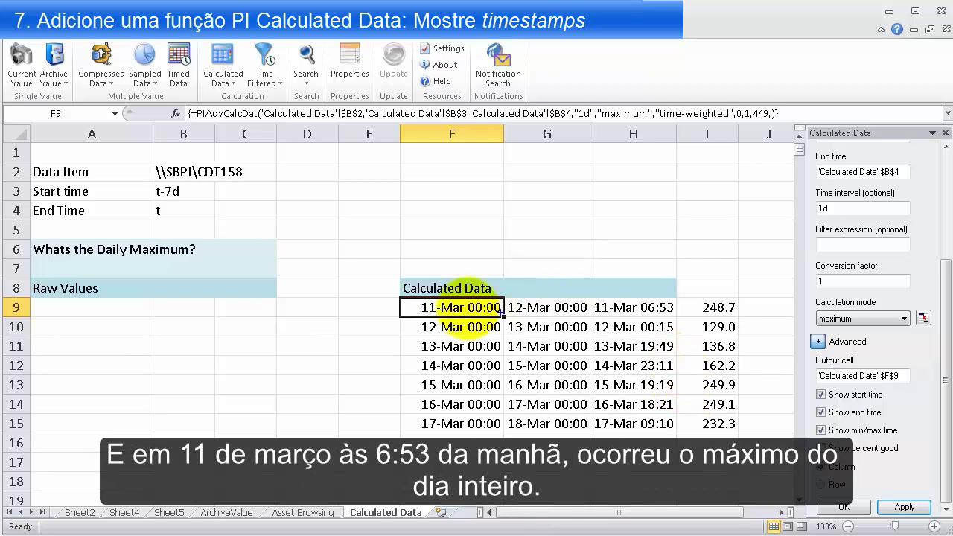
left_click(661, 304)
left_click_drag(661, 304, 702, 221)
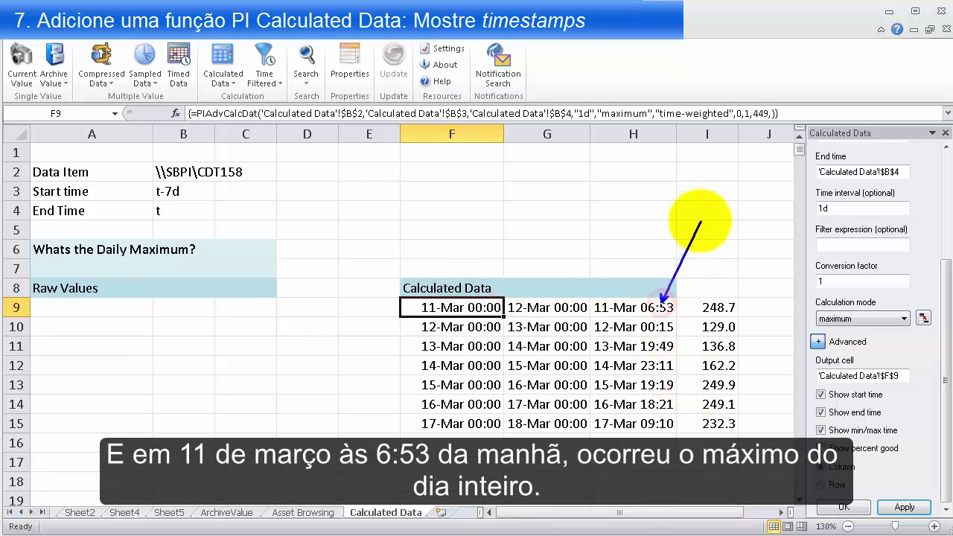
left_click_drag(673, 293, 753, 322)
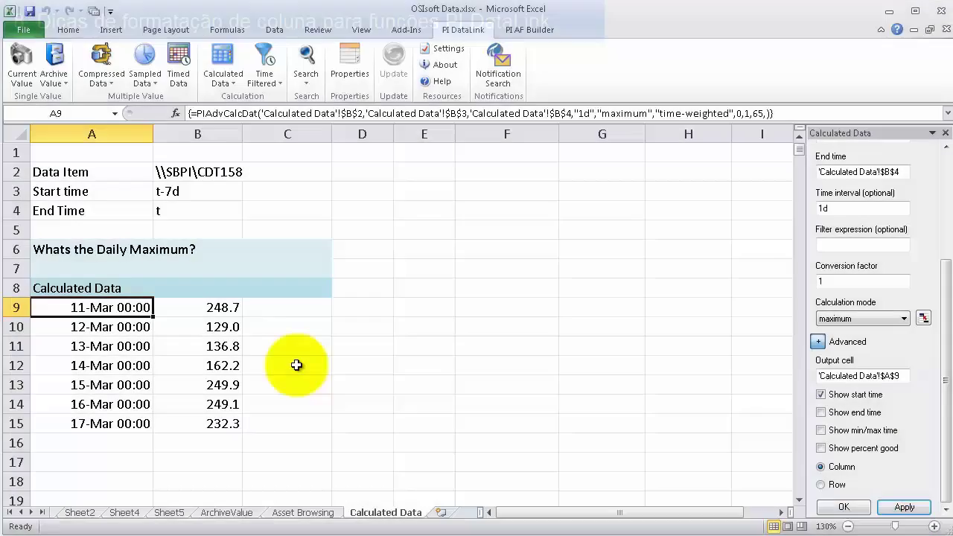
left_click(295, 365)
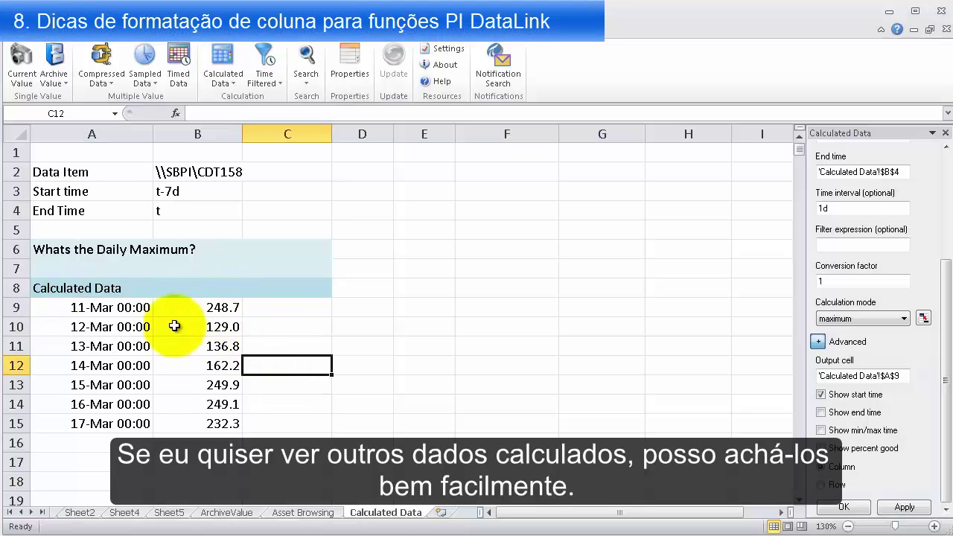
Step: Insert a row above the data and head B9 and C9 with Max and Min
left_click(26, 307)
right_click(26, 308)
left_click(65, 409)
left_click(191, 308)
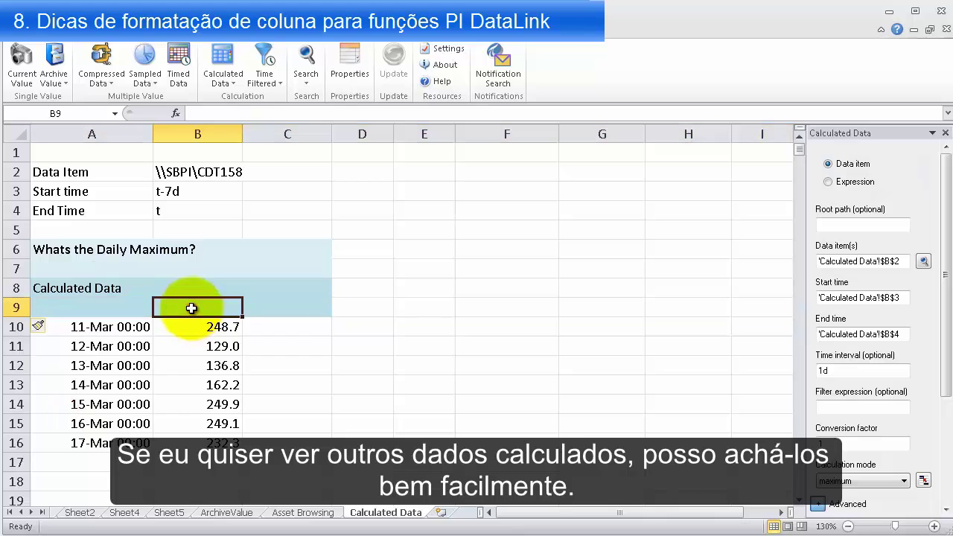
type("Max")
key("Tab")
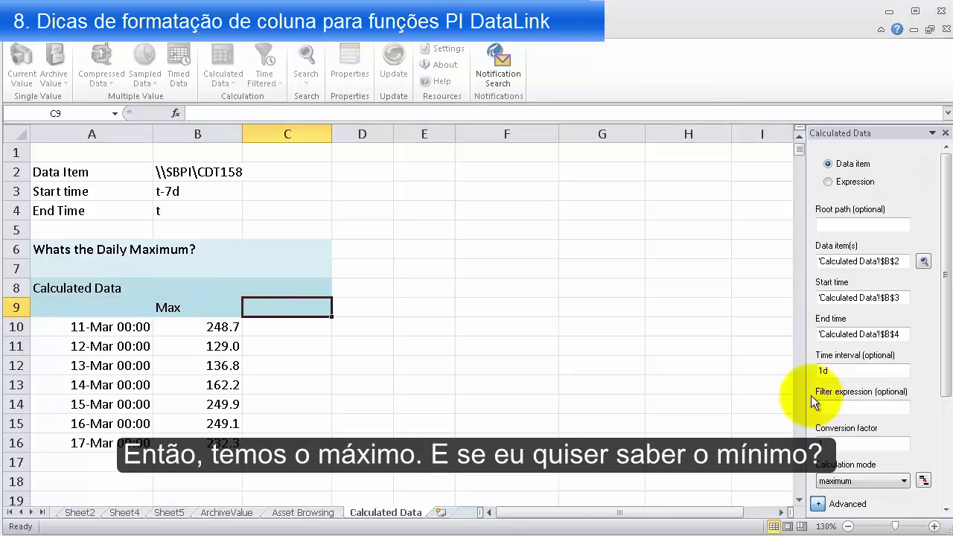
type("Min")
key("Tab")
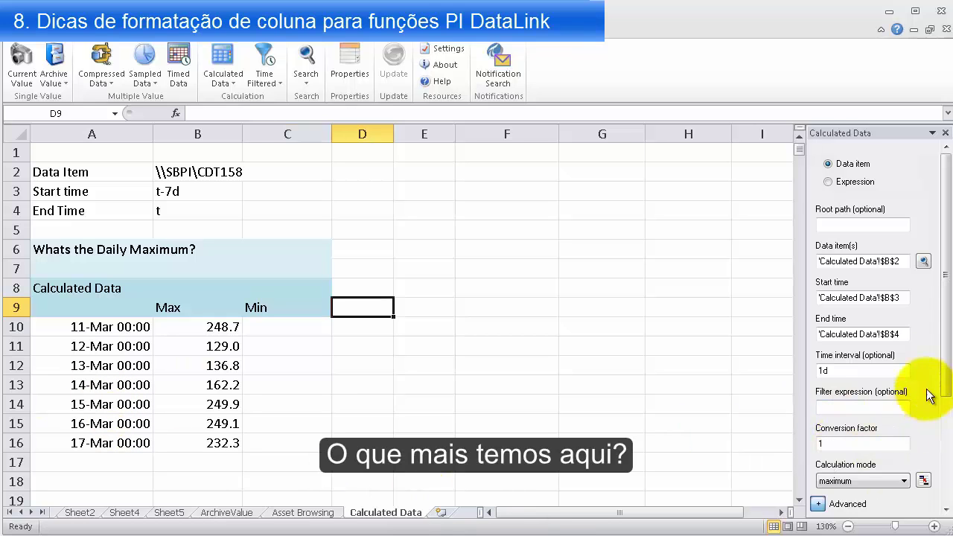
Step: Head D9 with Range, then start a new Calculated Data query from C10
scroll(916, 405, "down", 3)
left_click(899, 318)
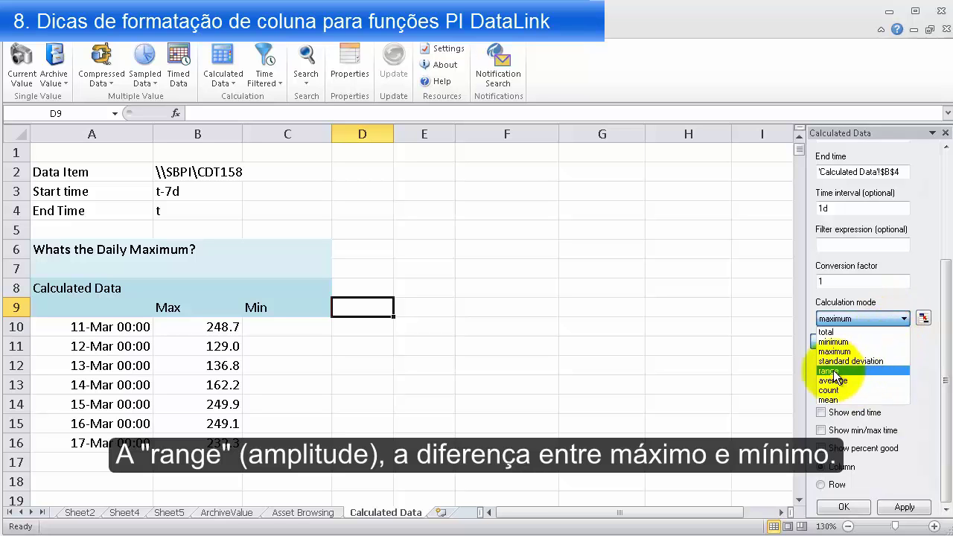
left_click(347, 311)
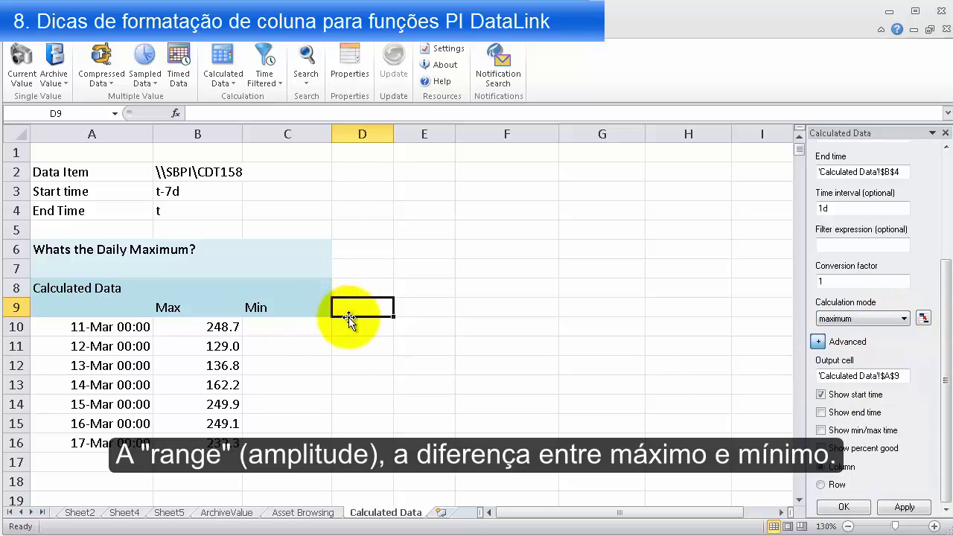
type("Range")
key("Return")
key("Left")
key("Left")
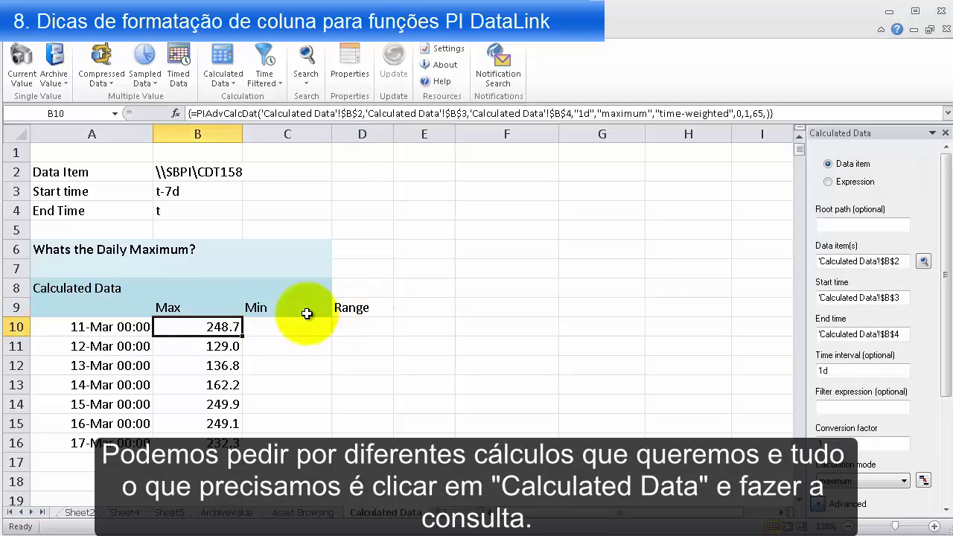
left_click(292, 327)
left_click(223, 335)
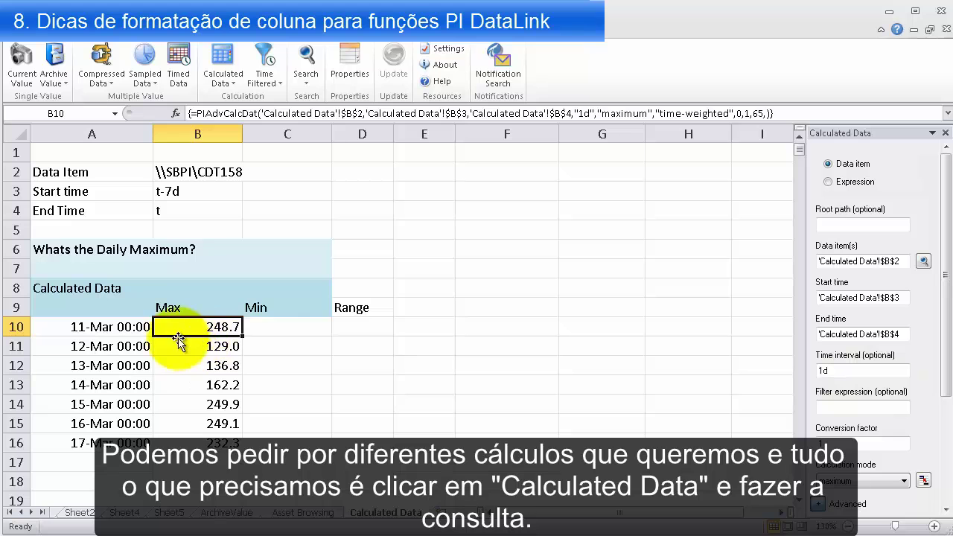
left_click(312, 326)
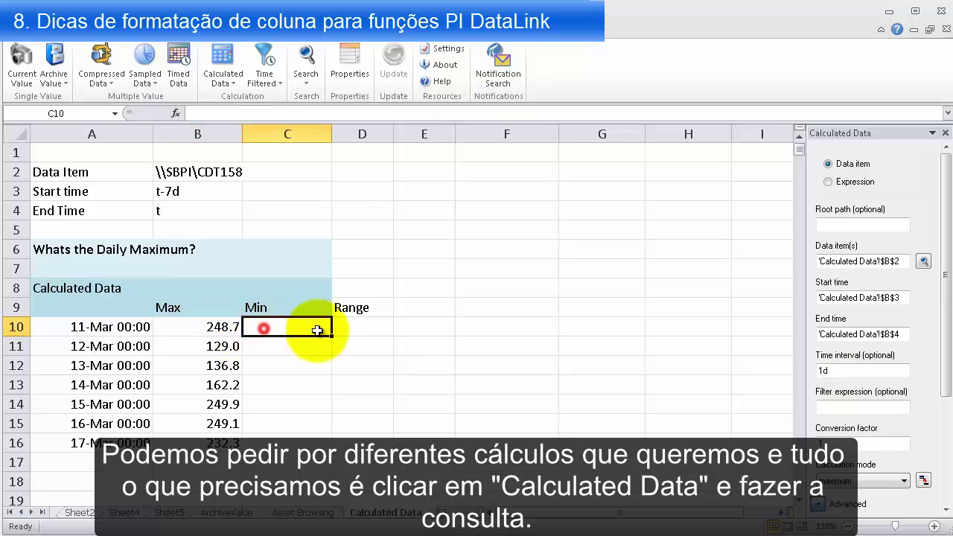
left_click(221, 60)
left_click(221, 60)
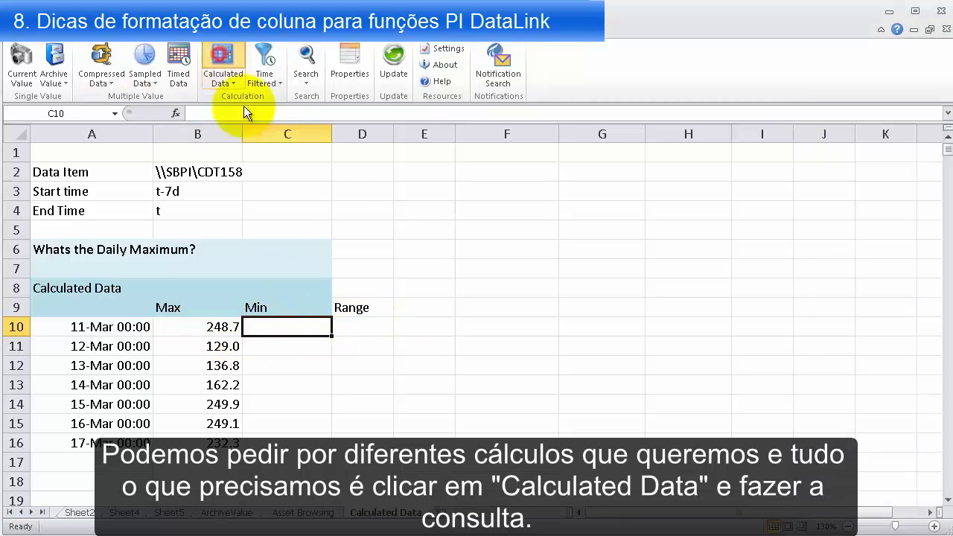
Step: Compute daily minima into C10:C16 from B2, B3 and B4 with a 1d interval
left_click(833, 260)
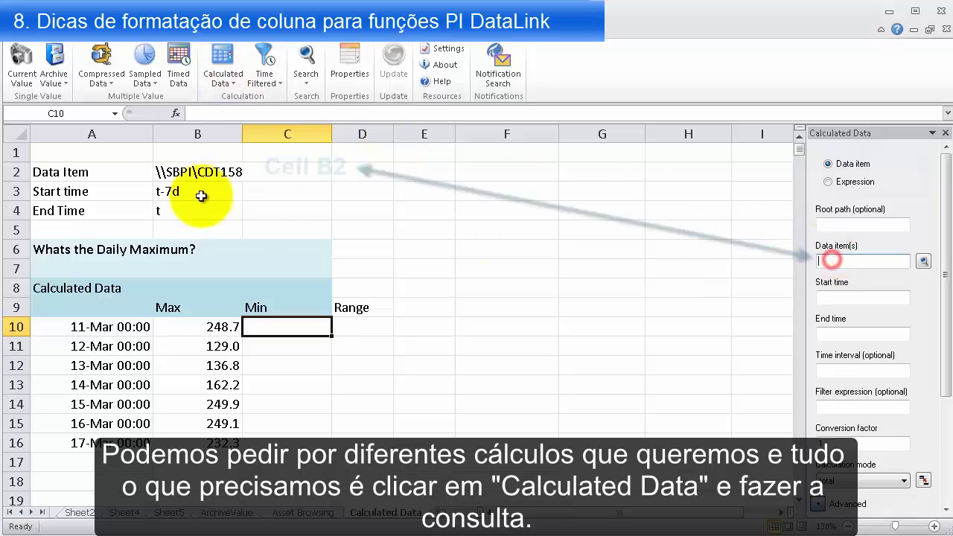
left_click(190, 172)
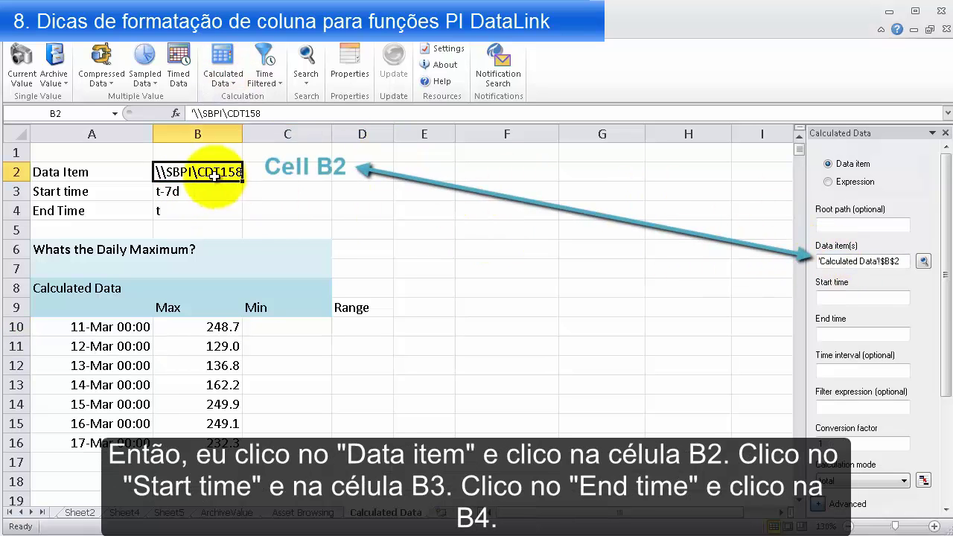
left_click(850, 299)
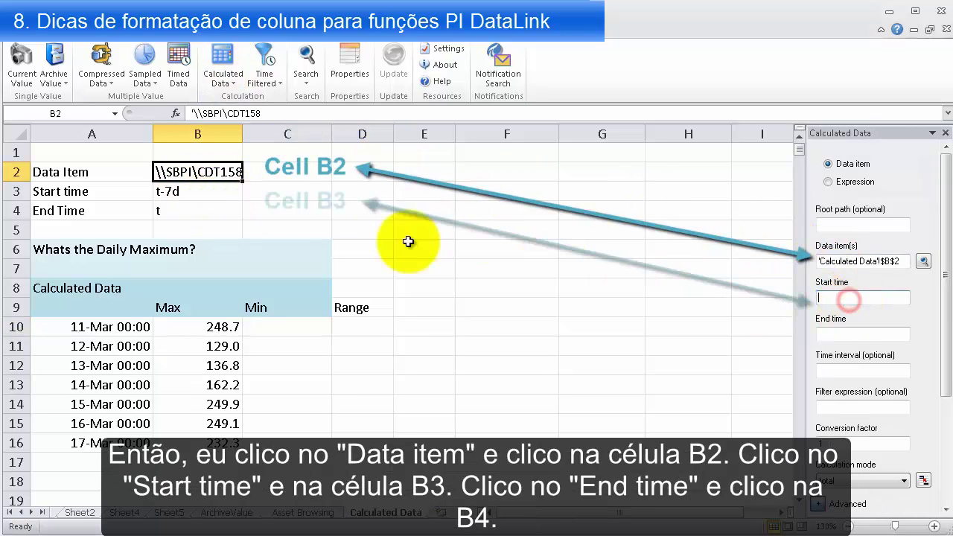
left_click(179, 193)
left_click(869, 333)
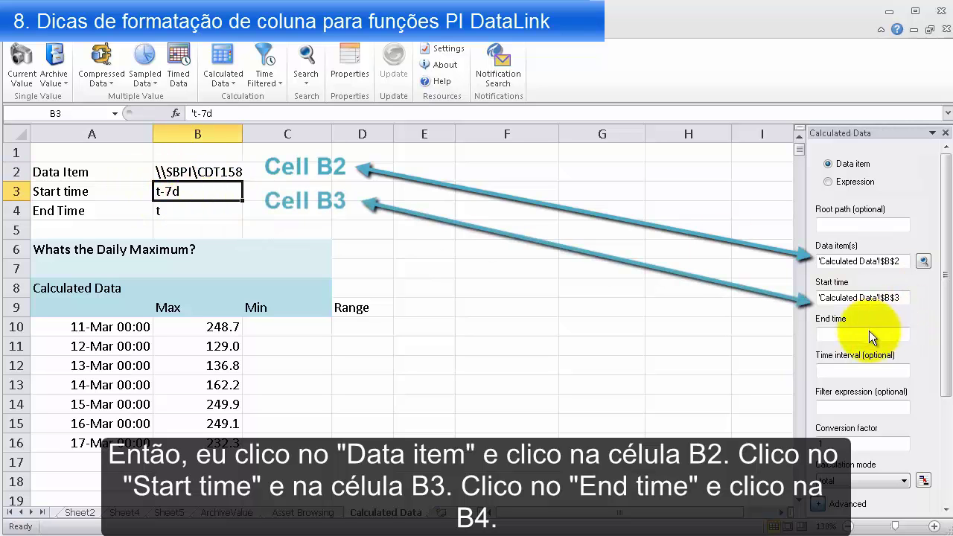
left_click(178, 210)
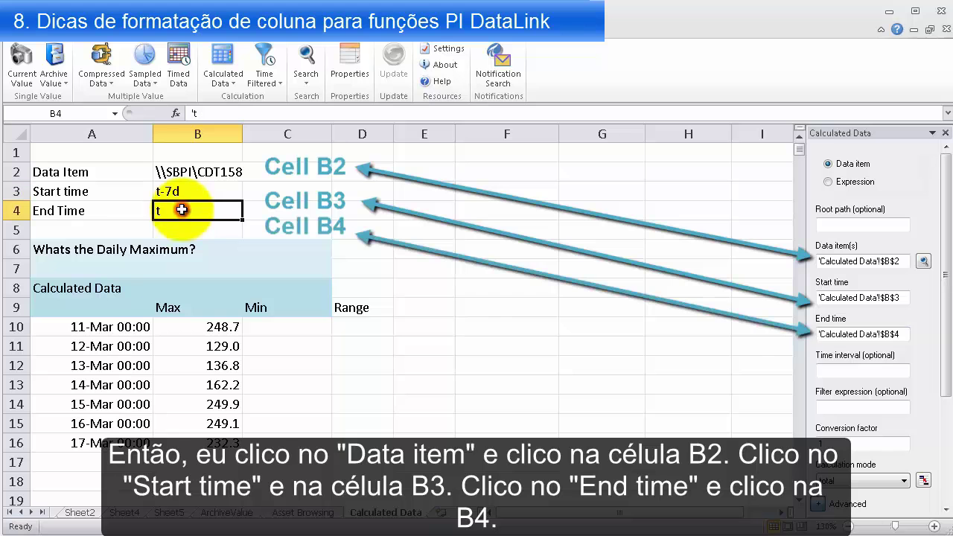
left_click(867, 385)
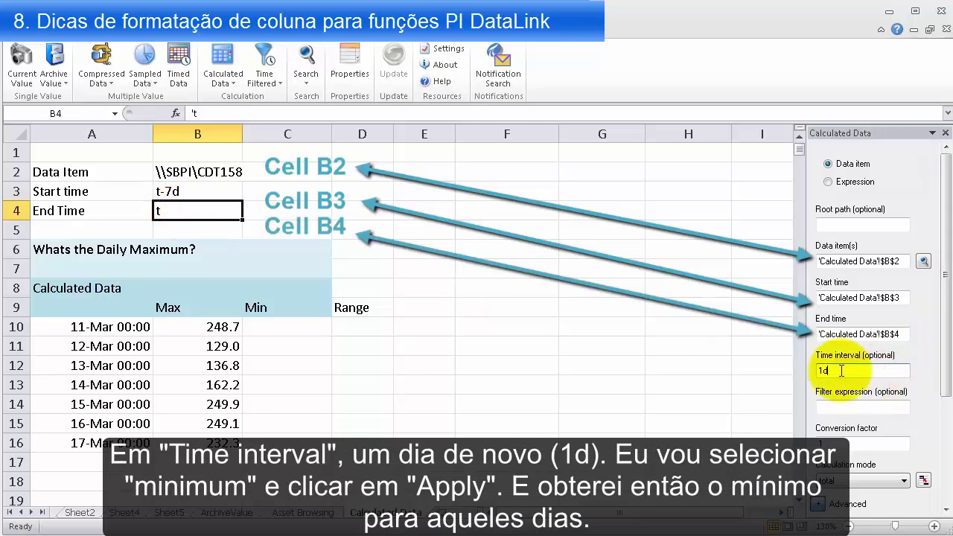
left_click_drag(944, 336, 944, 480)
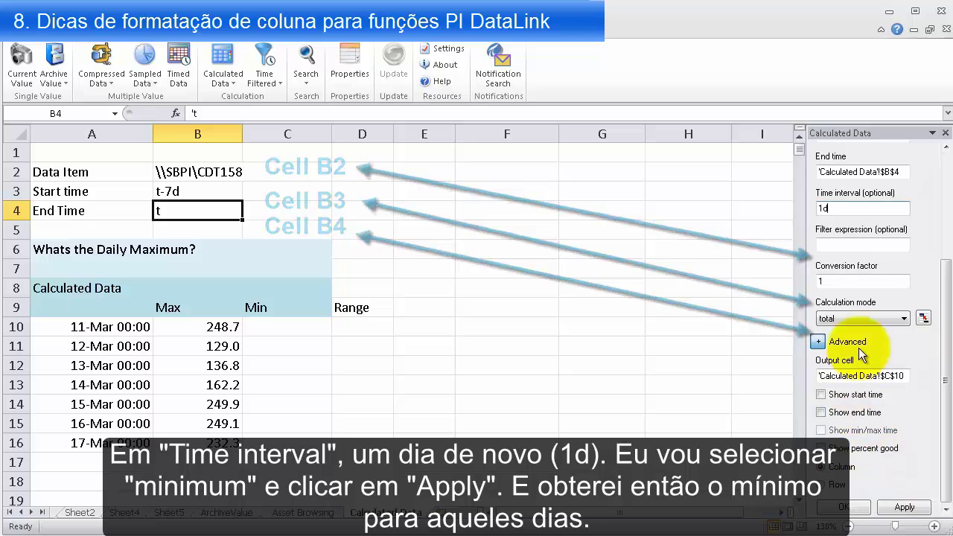
left_click(858, 318)
left_click(853, 341)
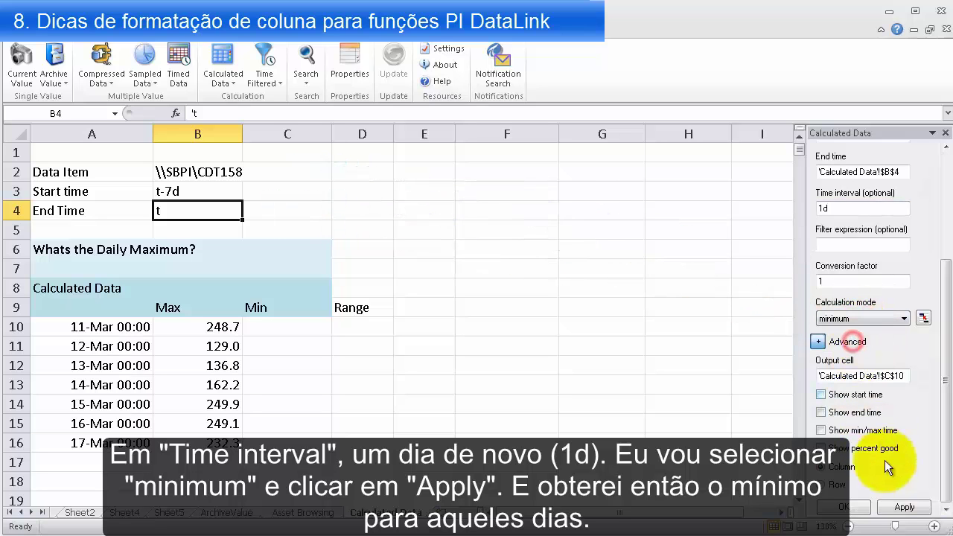
left_click(901, 509)
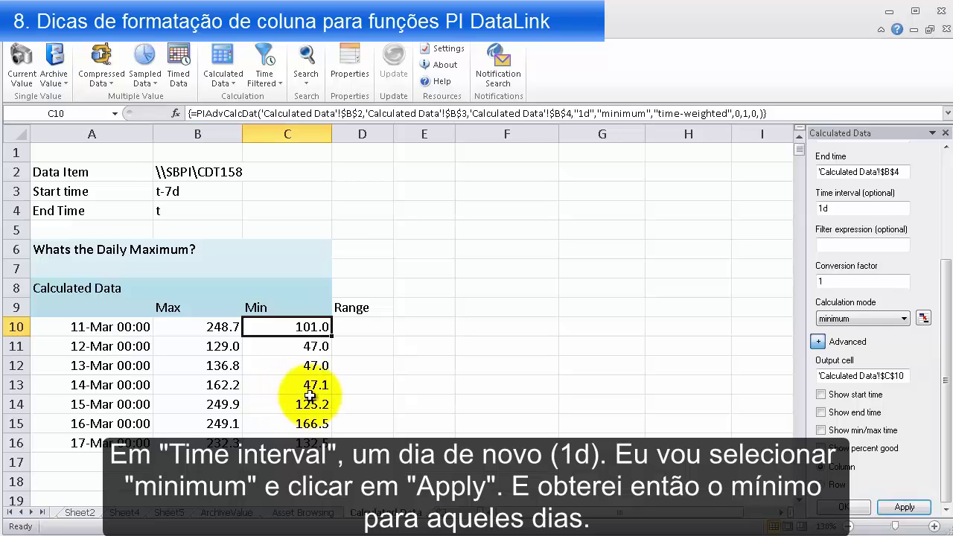
Step: Copy the daily Min formulas from C10:C16 into D10:D16
left_click(369, 328)
left_click(946, 133)
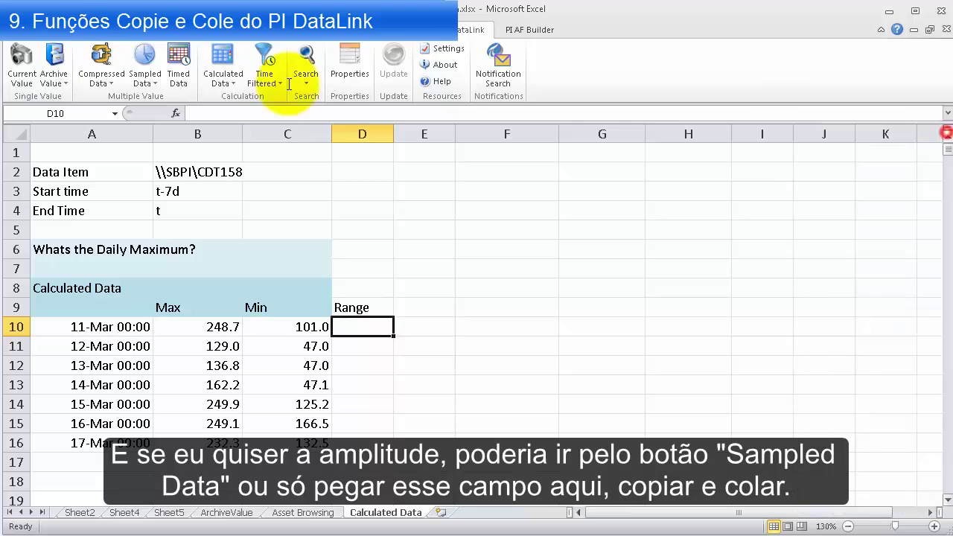
left_click_drag(294, 328, 288, 444)
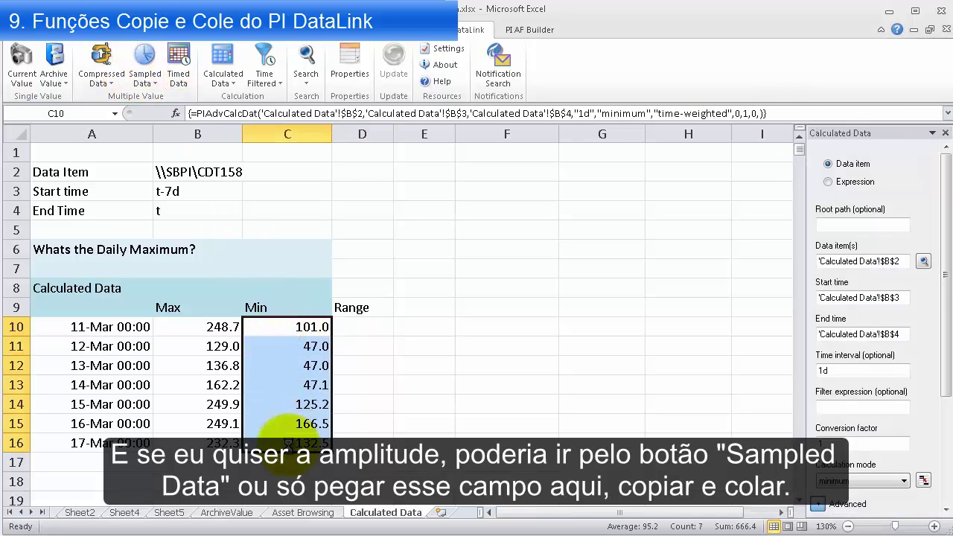
key("ctrl+c")
left_click(365, 325)
key("ctrl+v")
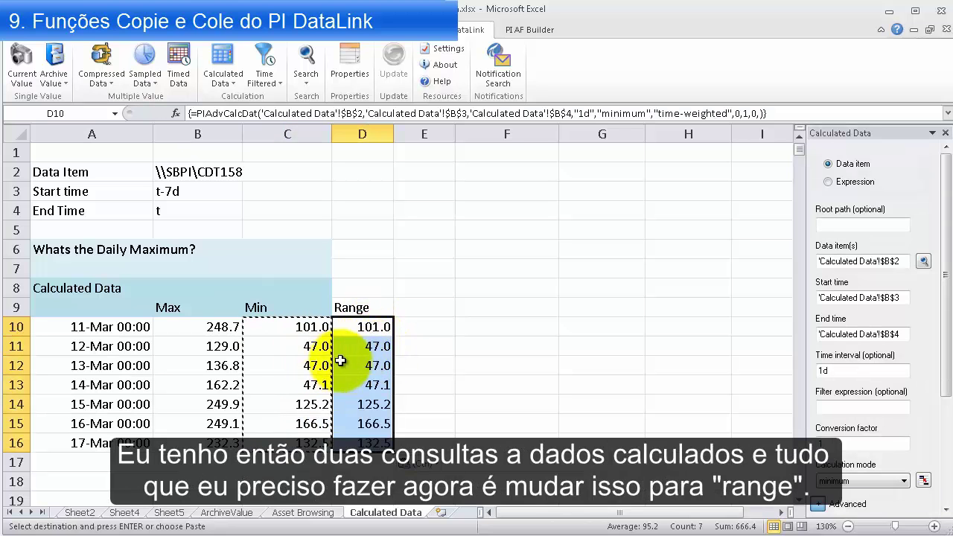
left_click(409, 348)
Step: Switch the copied column D query's calculation mode to range and apply it
left_click(365, 346)
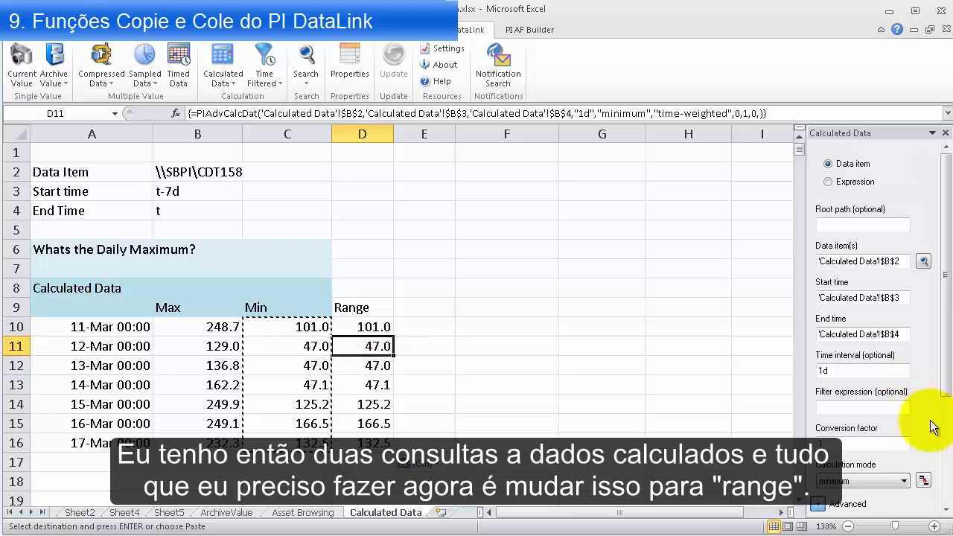
left_click(948, 436)
left_click(875, 321)
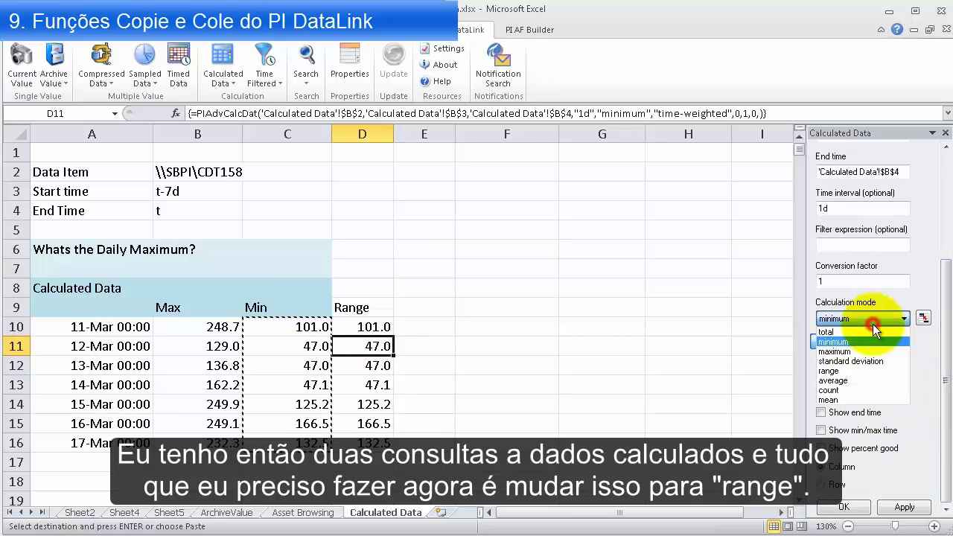
left_click(854, 372)
left_click(905, 507)
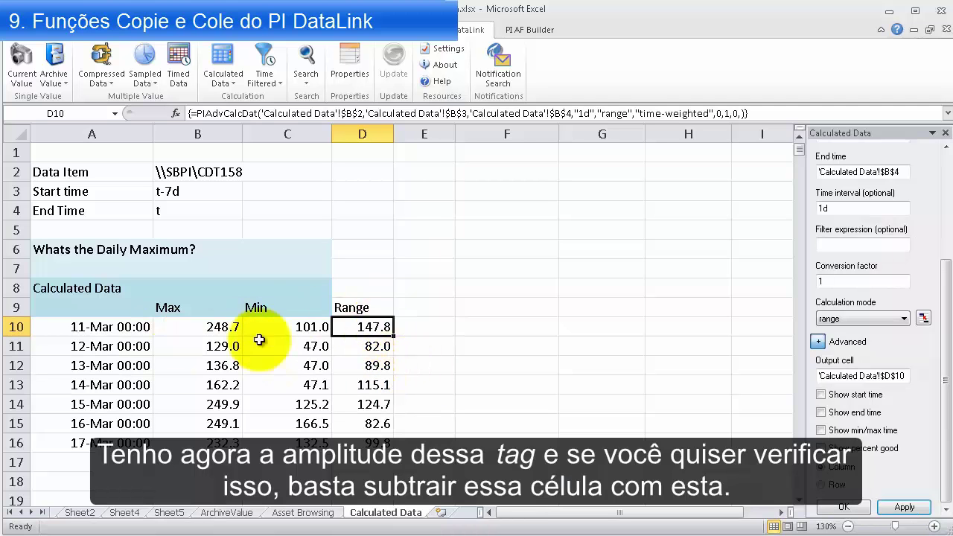
Step: Check the ranges with =B10-C10 filled down column E, then clear the check values
left_click(427, 327)
type("=")
key("Left")
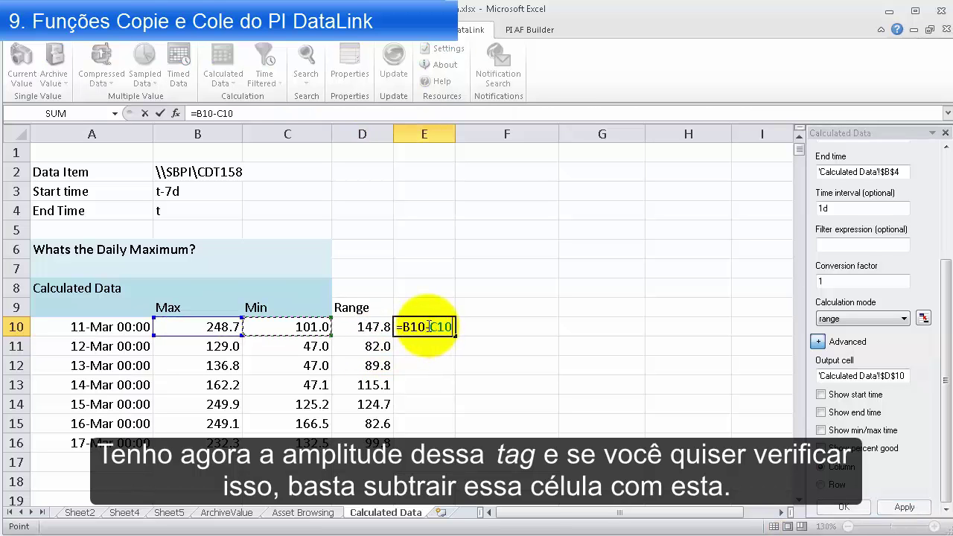
left_click(438, 327)
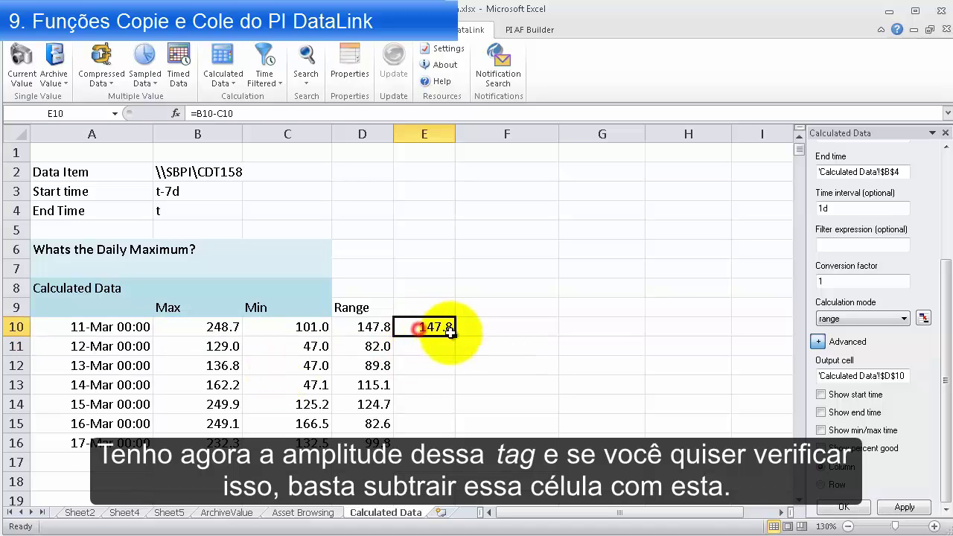
left_click_drag(455, 336, 447, 444)
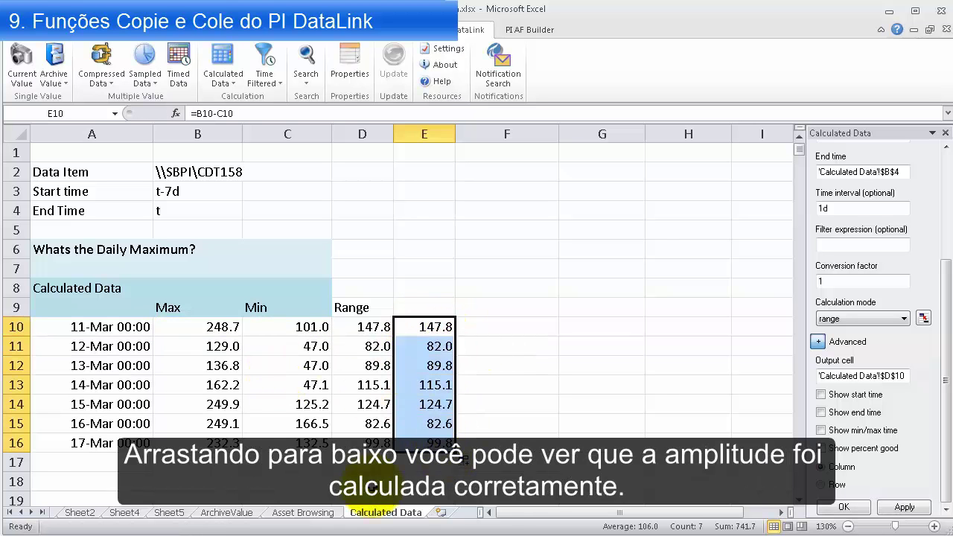
left_click_drag(423, 310, 425, 445)
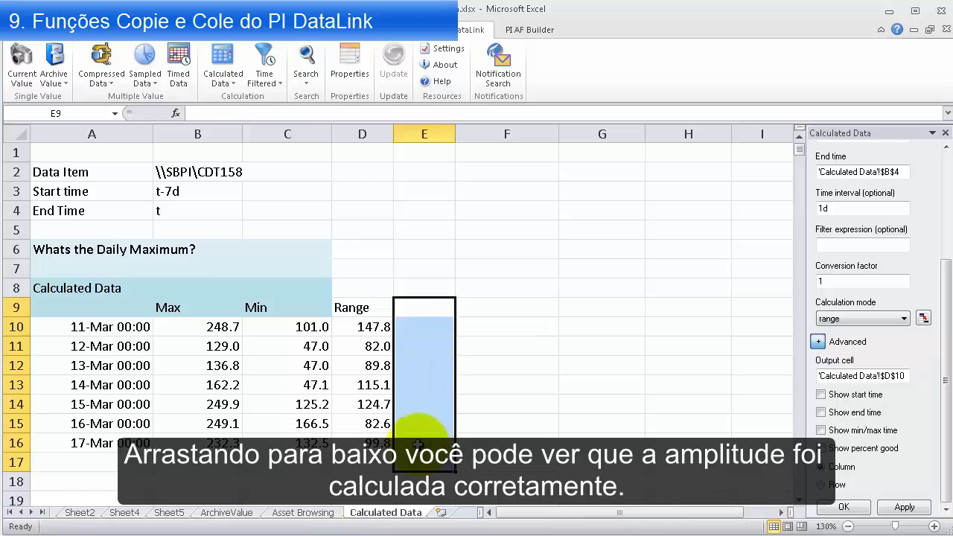
left_click(417, 402)
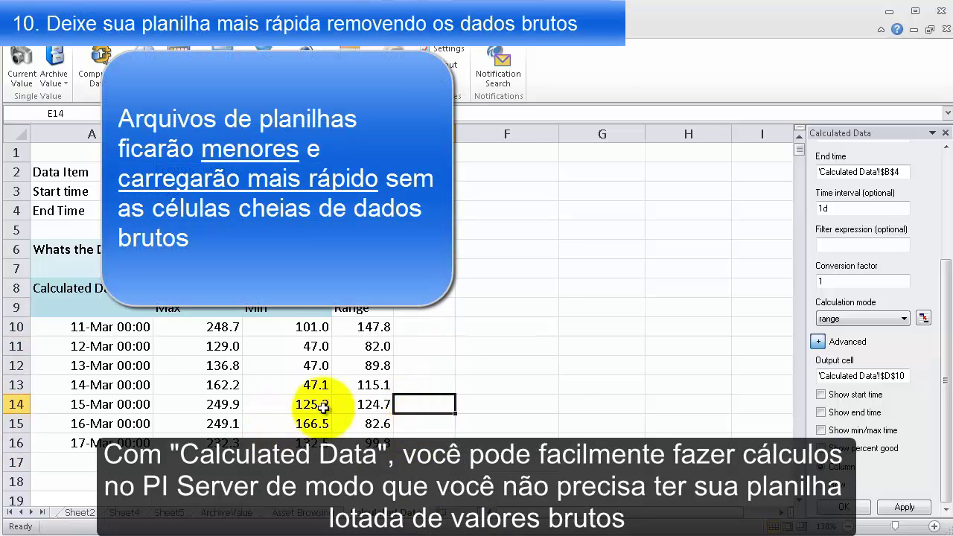
Step: Show the Calculated Data pane's calculation mode list, including total, minimum, maximum and range
left_click(901, 318)
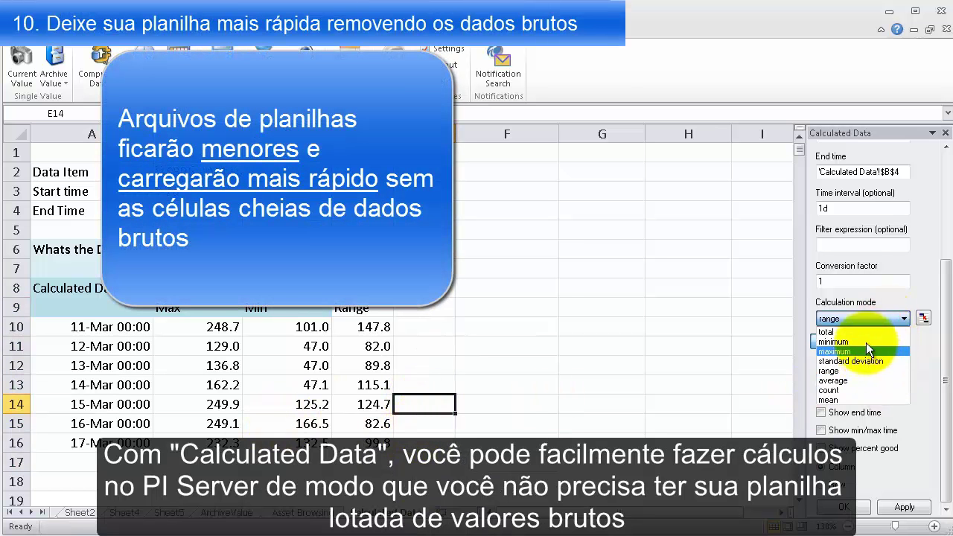